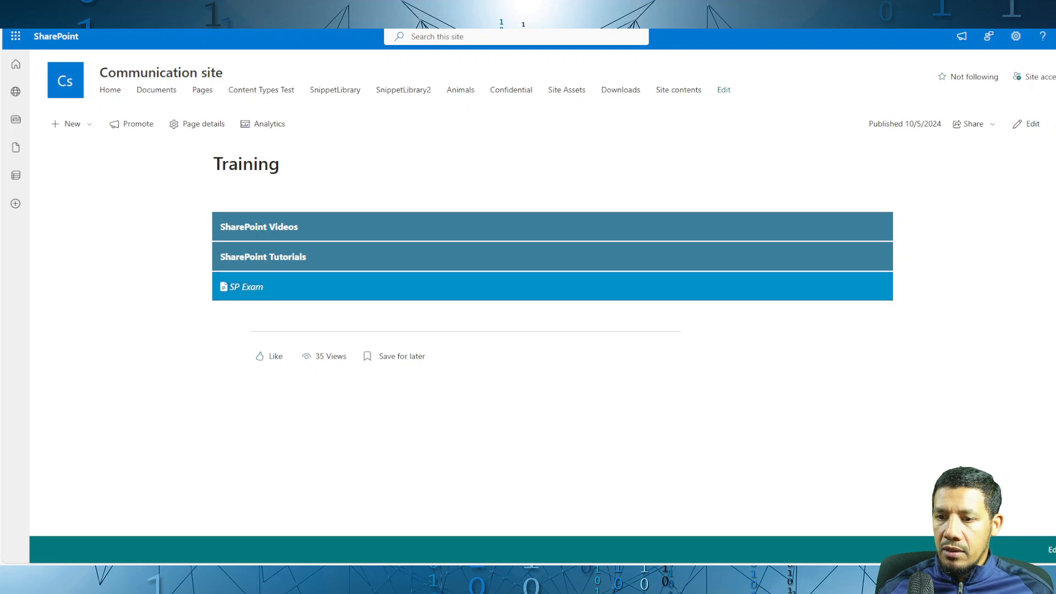
# Step: Expand and collapse the SharePoint Videos, SharePoint Tutorials and Term 1 sections of the Training page accordion to examine their items
pyautogui.click(324, 230)
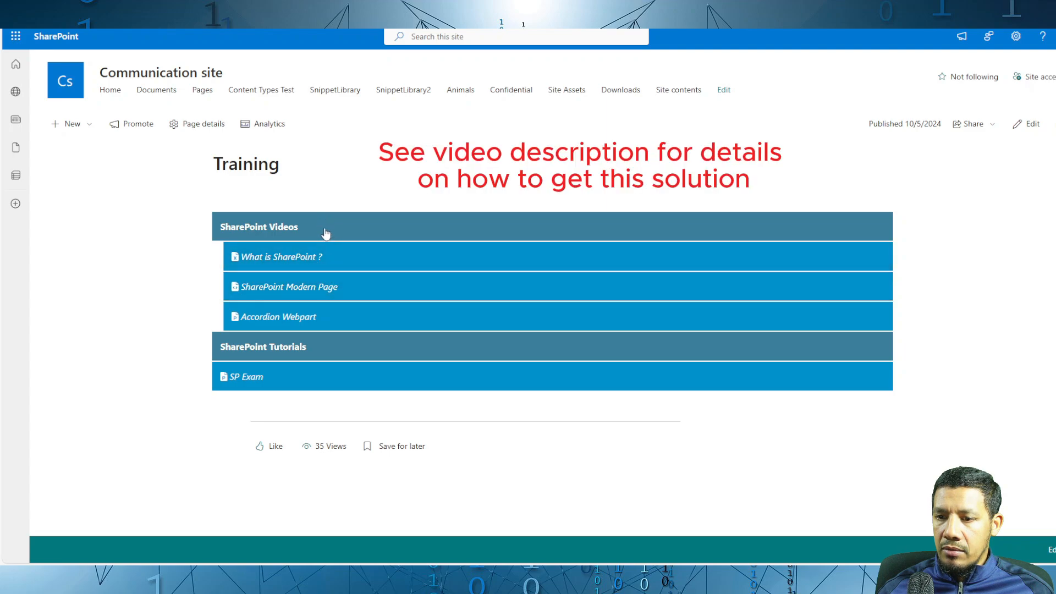
pyautogui.click(325, 234)
pyautogui.click(329, 256)
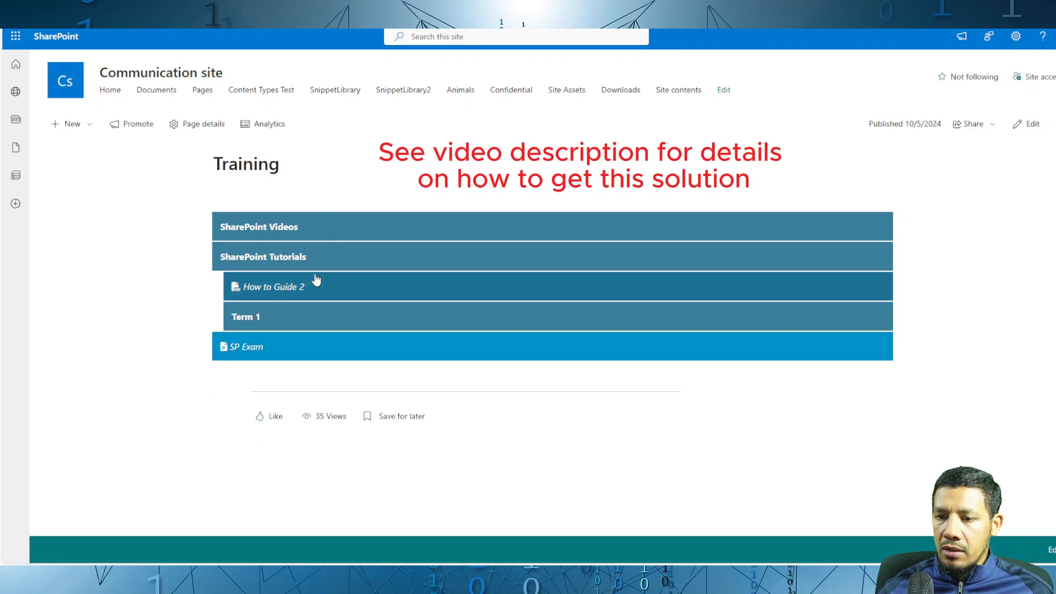
pyautogui.click(317, 318)
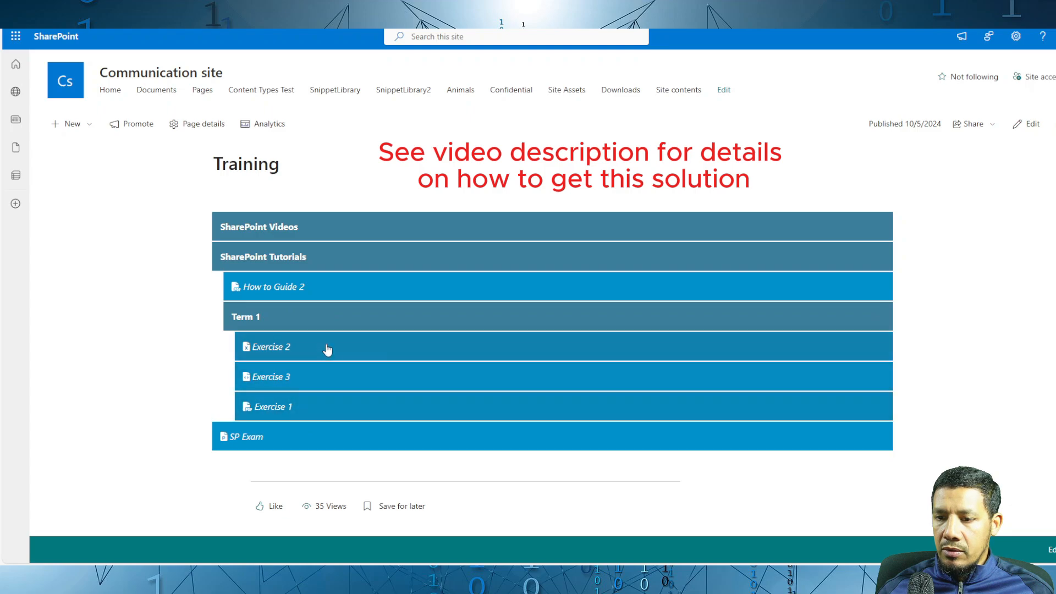
pyautogui.click(332, 266)
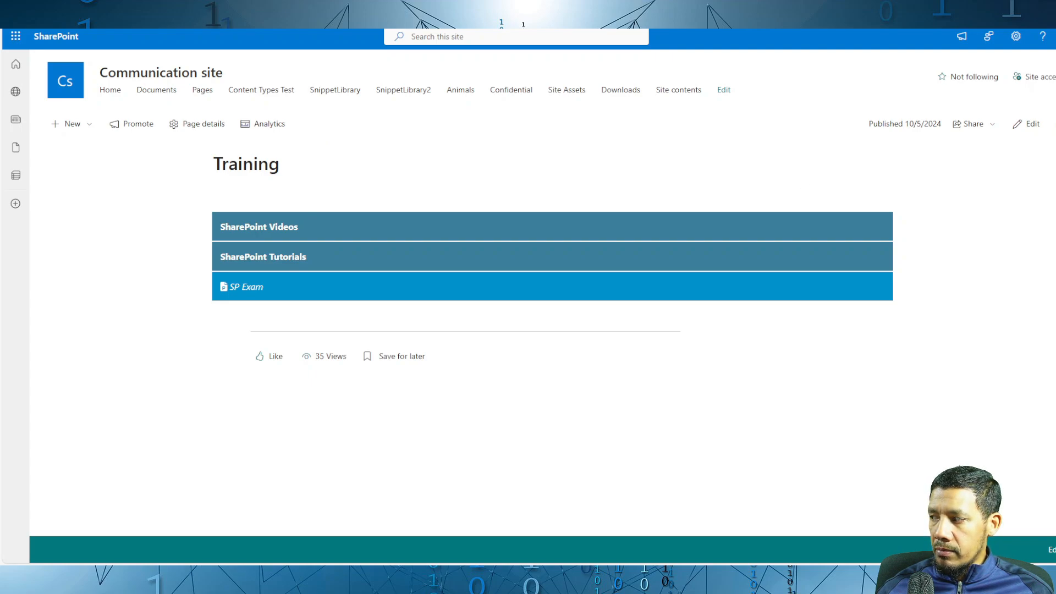
# Step: Reload the Training page, open it for editing and add the Accordion From Library web part to its empty section
pyautogui.press('F5')
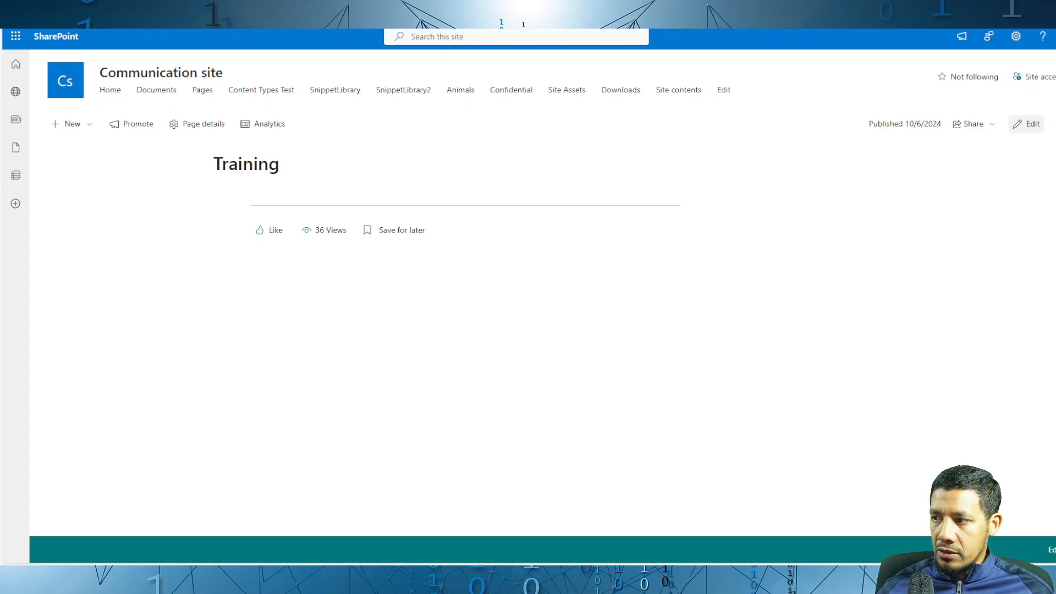
pyautogui.click(1027, 124)
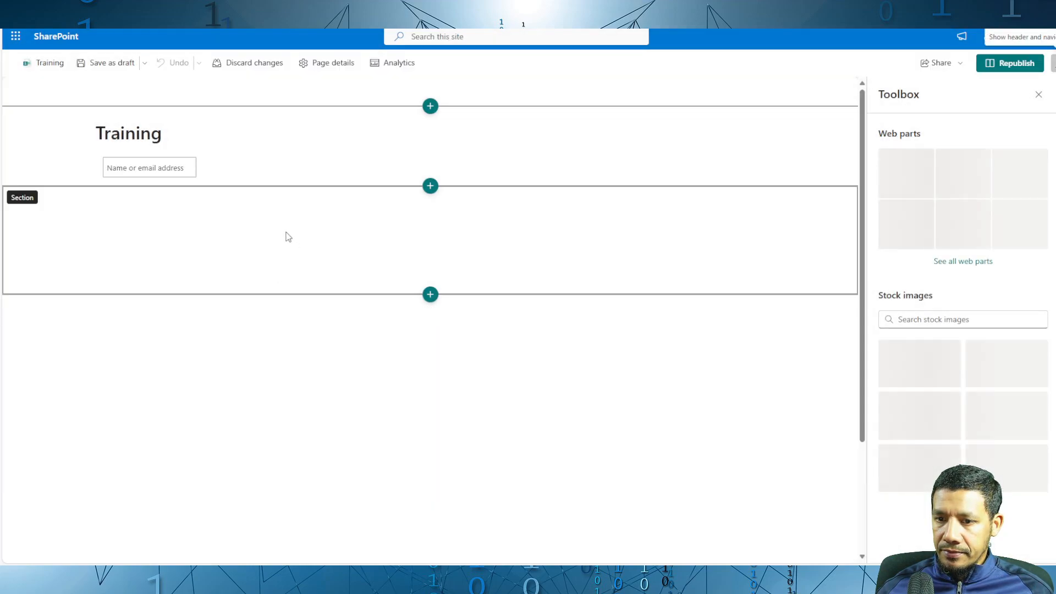
pyautogui.click(431, 204)
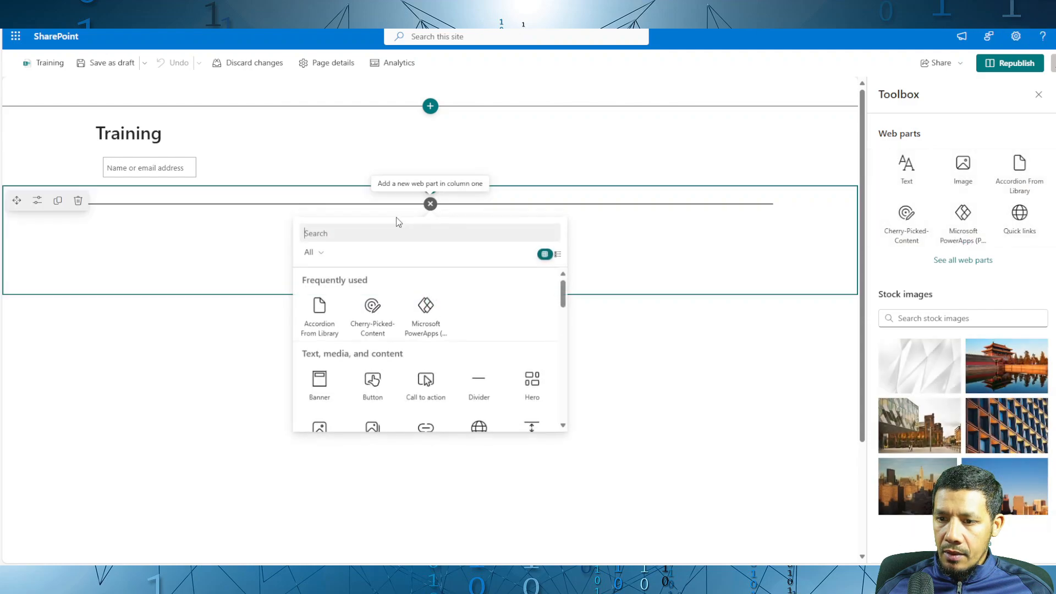
pyautogui.click(323, 327)
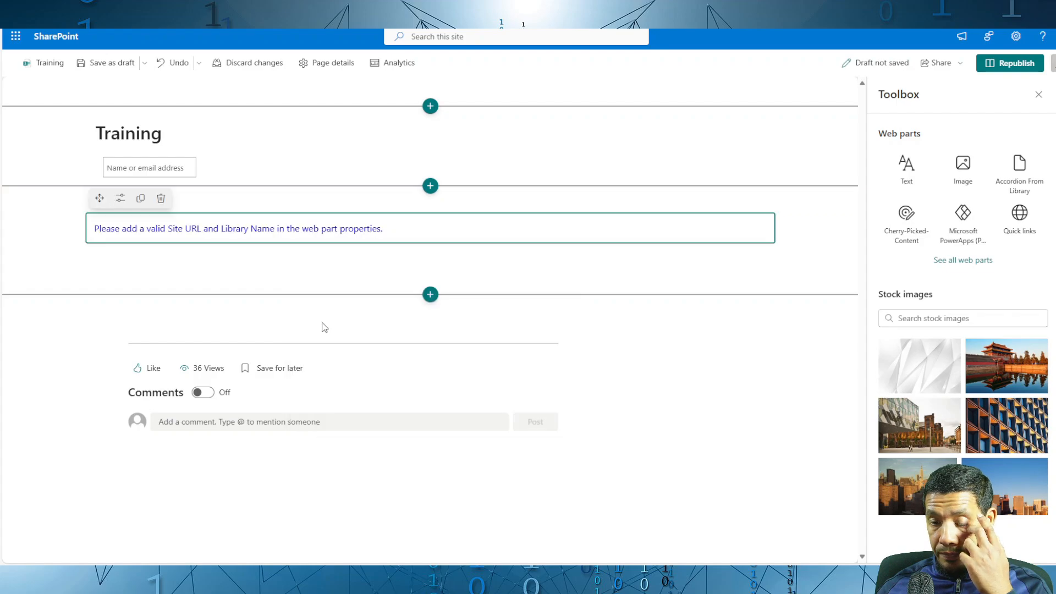
pyautogui.click(121, 199)
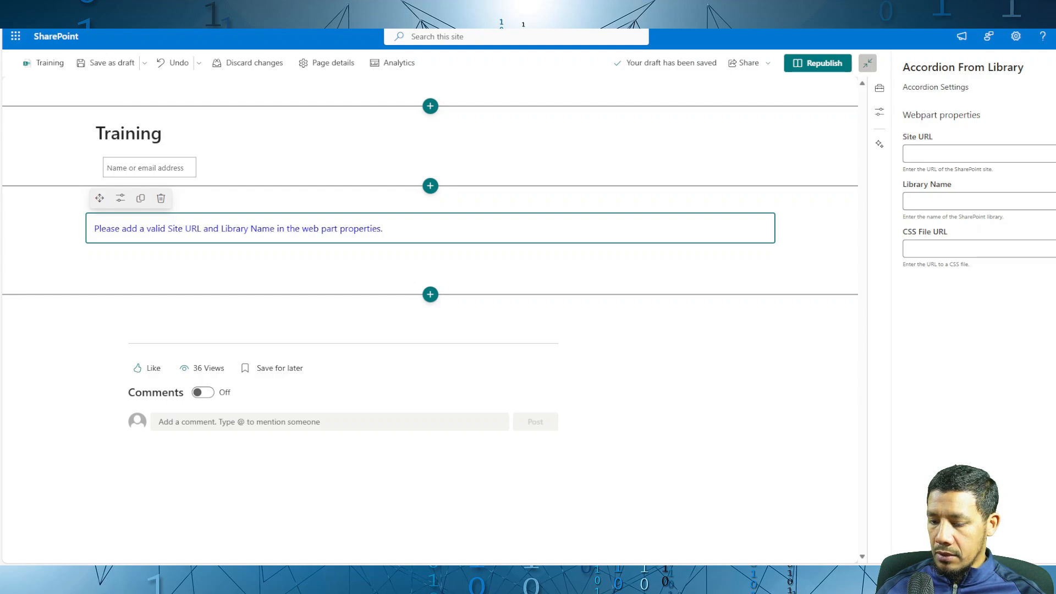
pyautogui.click(939, 155)
pyautogui.write('https://wf14f.sharepoint.com/')
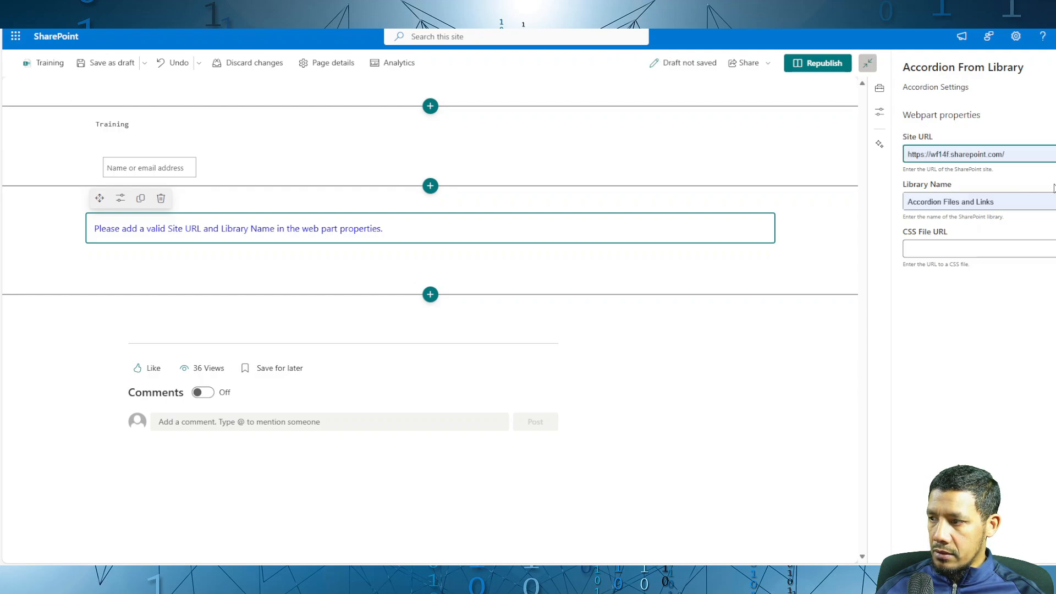
pyautogui.press('BackSpace')
pyautogui.hotkey('alt', 'Tab')
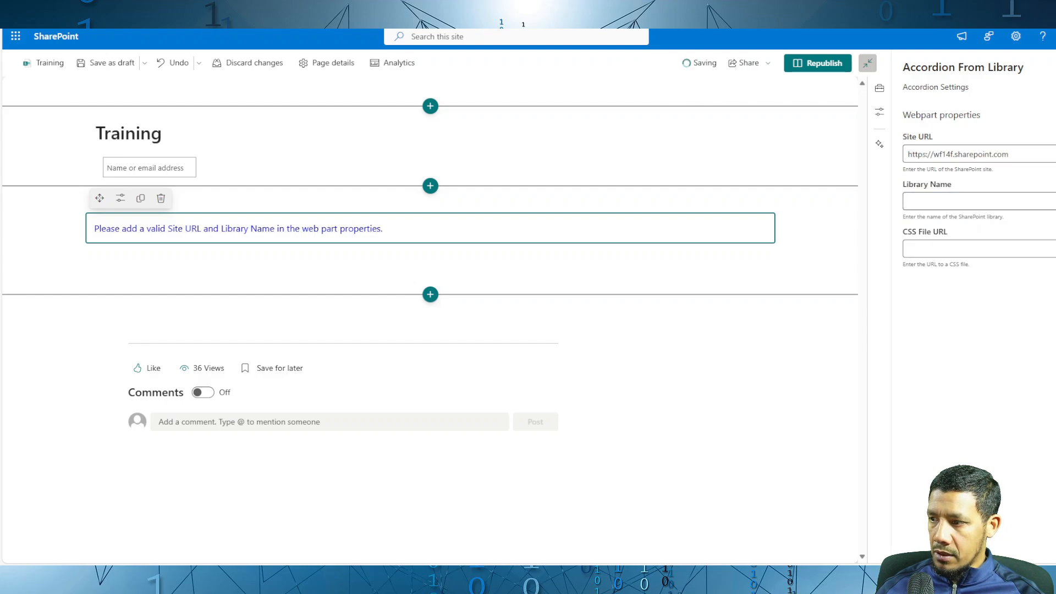
pyautogui.click(927, 202)
pyautogui.write('Accordion Files and Links')
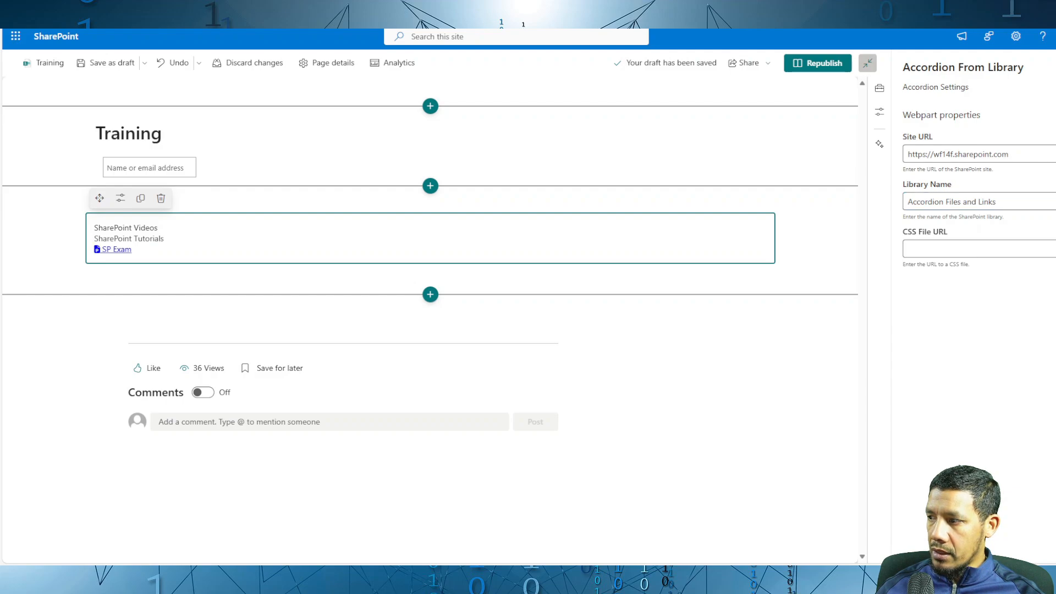
# Step: Set the web part's CSS File URL to the AccordionFromList_SPFX stylesheet in the Site Assets CSS folder and republish the page
pyautogui.click(953, 251)
pyautogui.hotkey('ctrl', 'v')
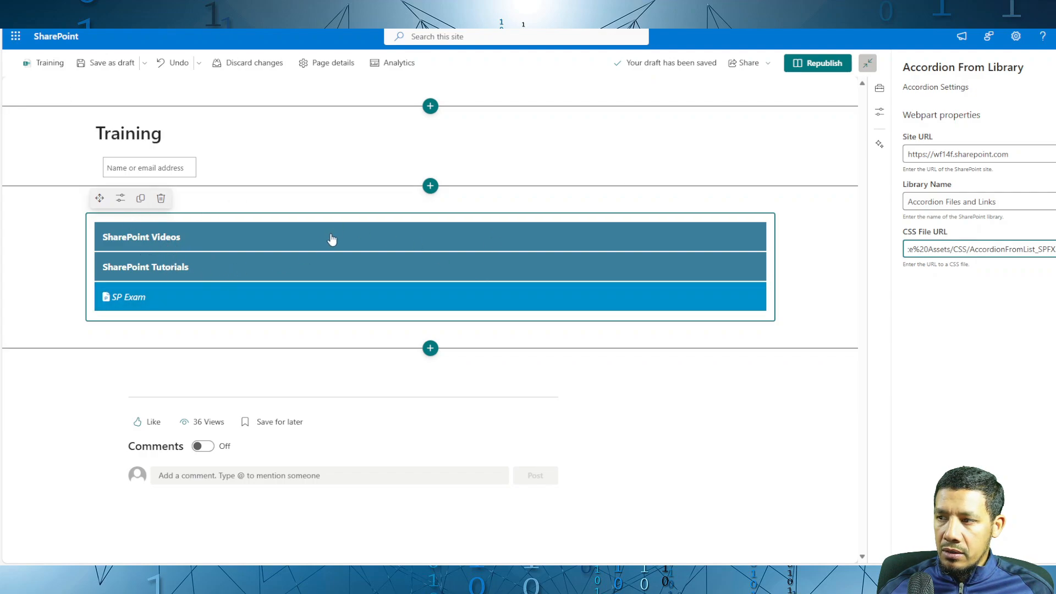
pyautogui.click(827, 64)
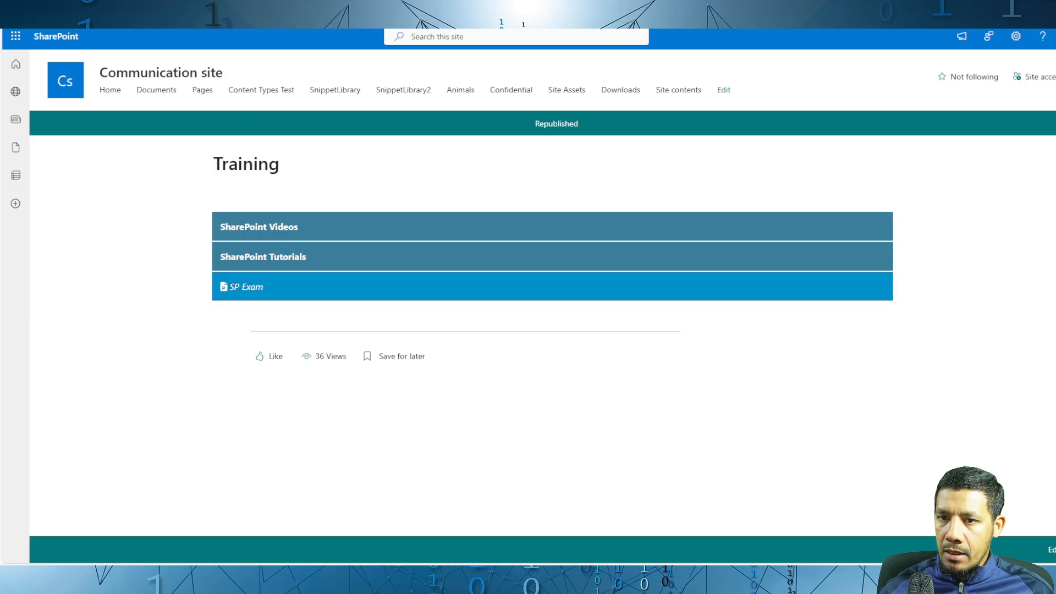
# Step: Compare the accordion's top-level entries on the Training page with the items in the Accordion Files and Links library
pyautogui.click(291, 288)
pyautogui.click(123, 164)
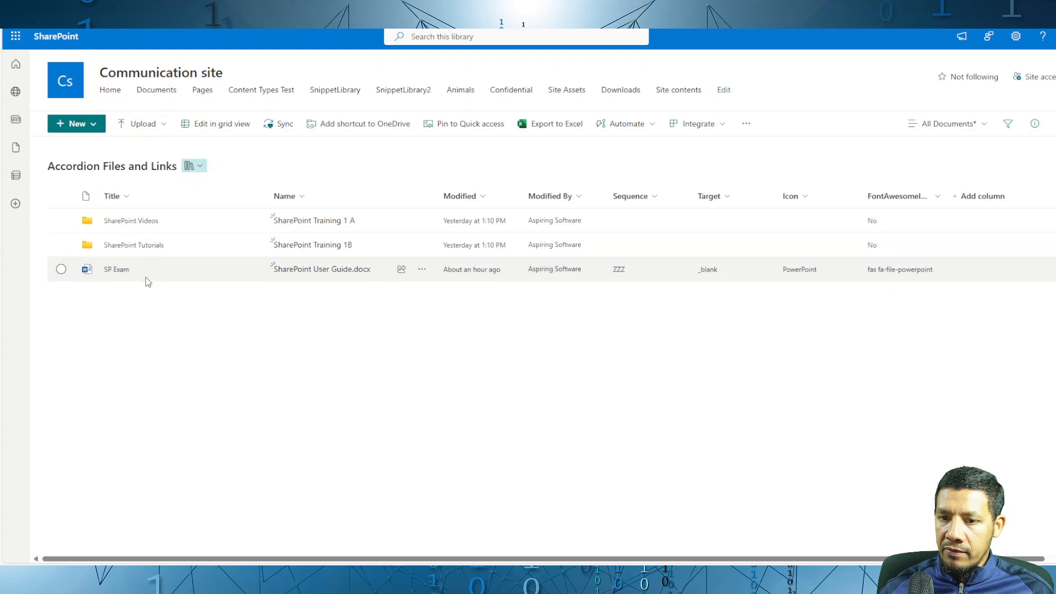
pyautogui.click(118, 8)
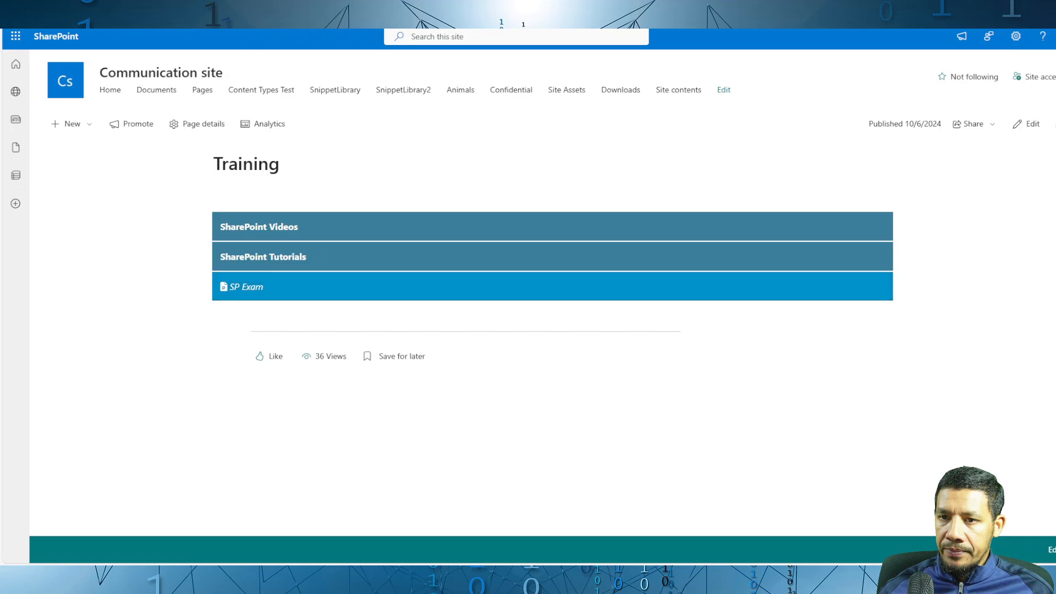
pyautogui.hotkey('ctrl', 'Tab')
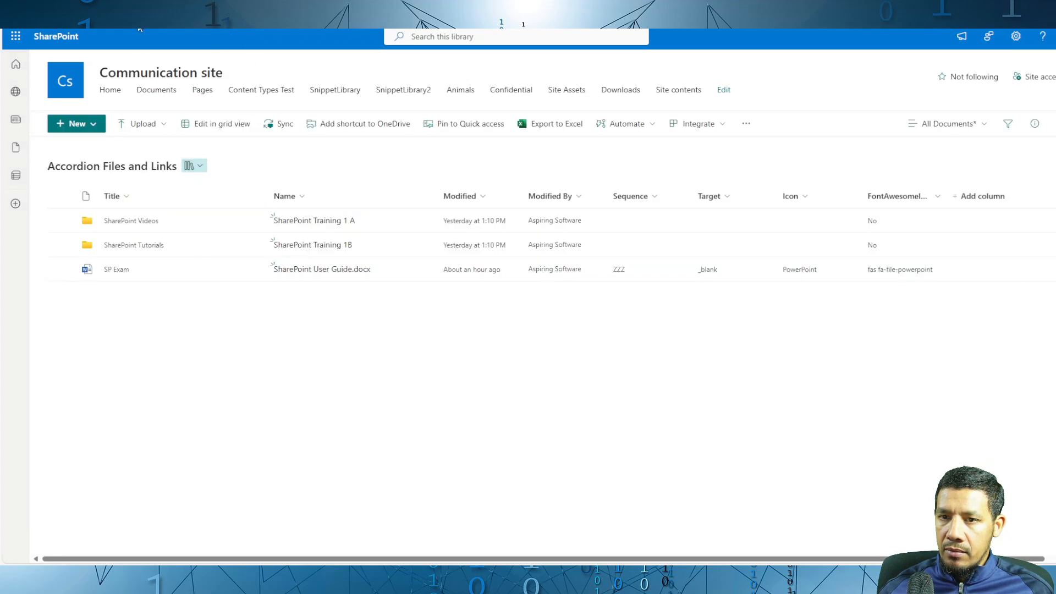
pyautogui.hotkey('ctrl', 'Tab')
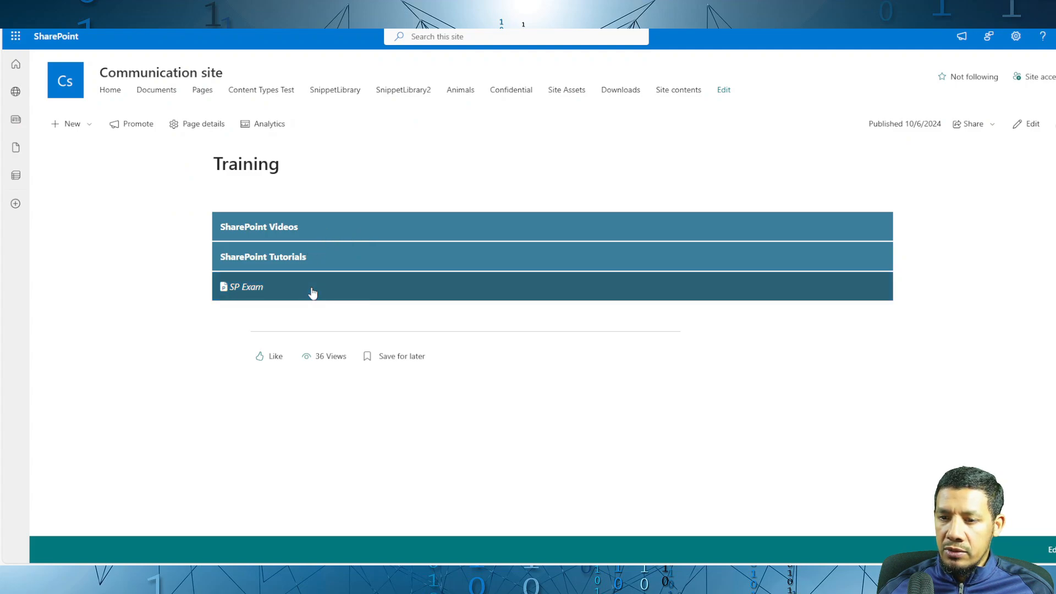
pyautogui.click(359, 295)
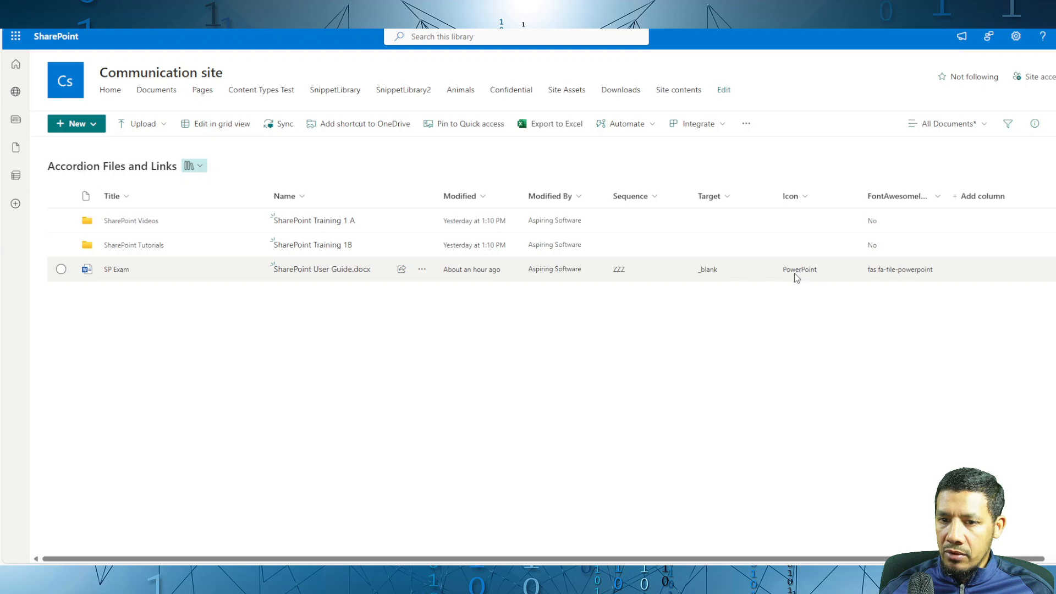
# Step: Set the Icon of the SP Exam file to Word in grid view, and return to the normal library view
pyautogui.click(218, 131)
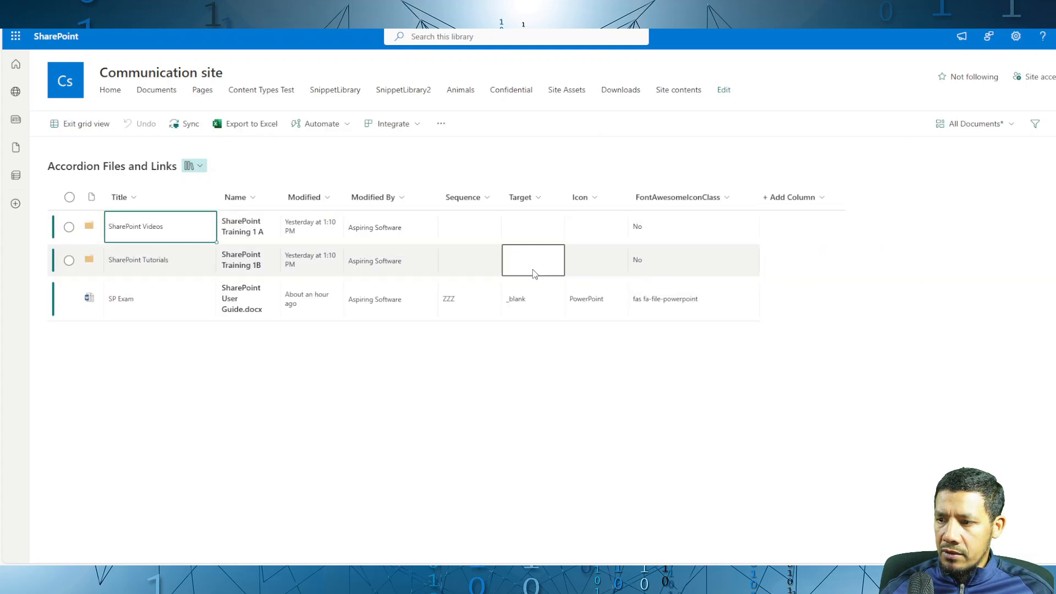
pyautogui.click(596, 308)
pyautogui.click(595, 309)
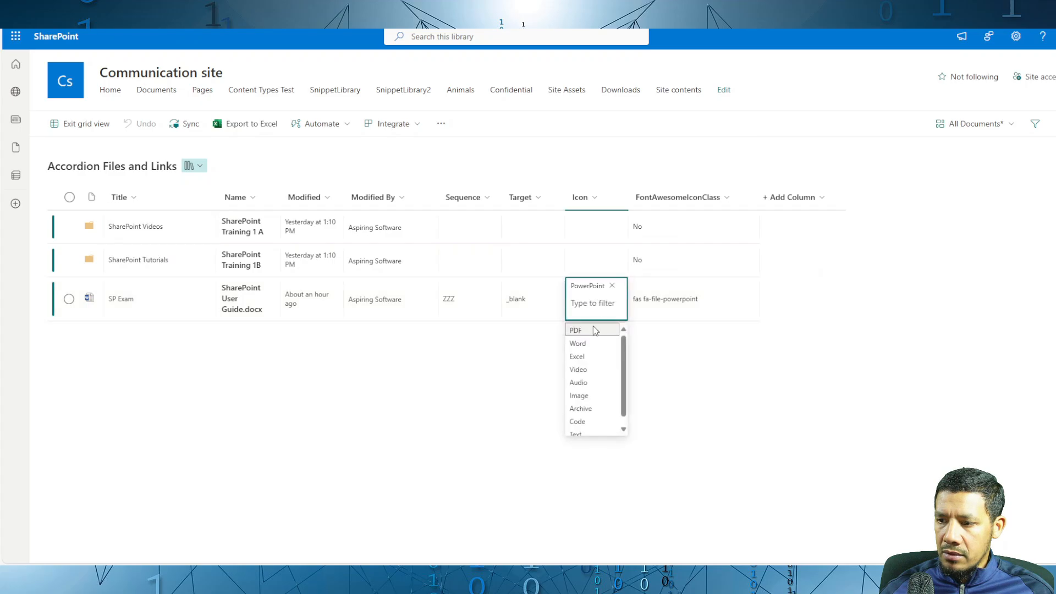
pyautogui.click(592, 344)
pyautogui.click(83, 124)
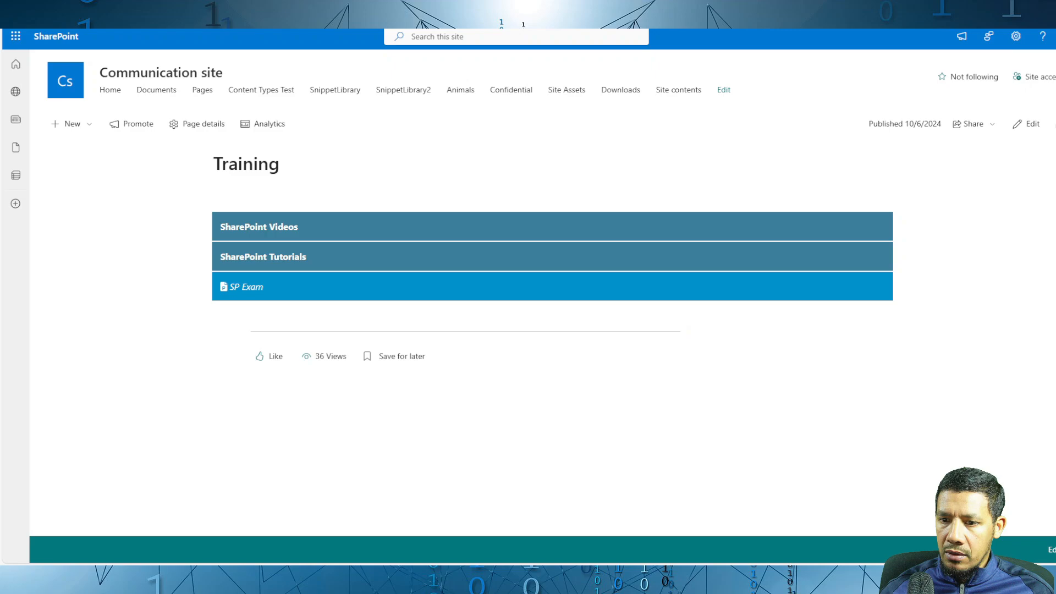
# Step: Reload the Training page, check the SP Exam icon and expand SharePoint Videos, SharePoint Tutorials and Term 1
pyautogui.press('F5')
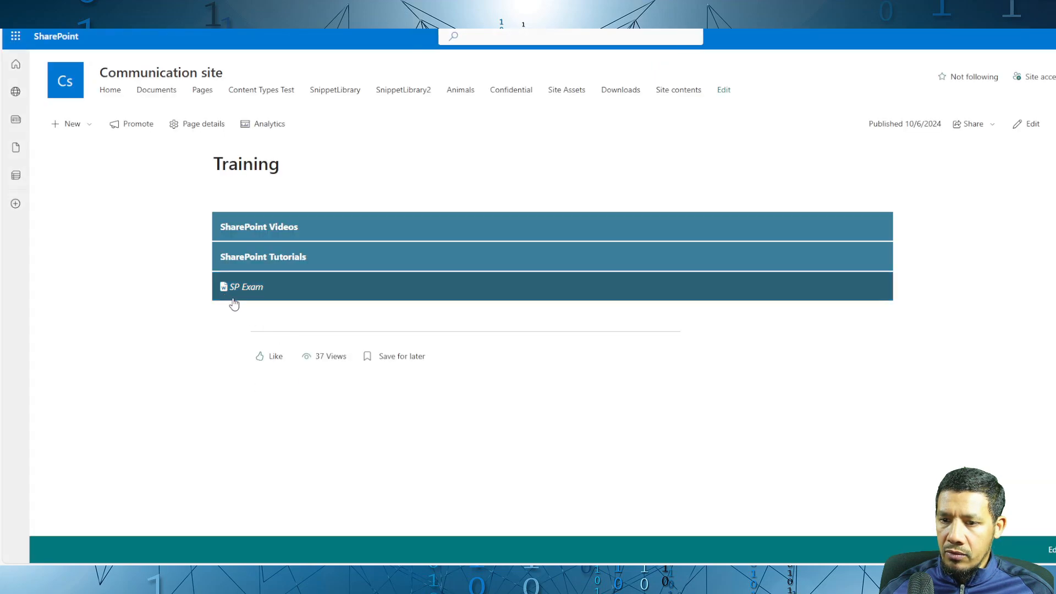
pyautogui.click(355, 227)
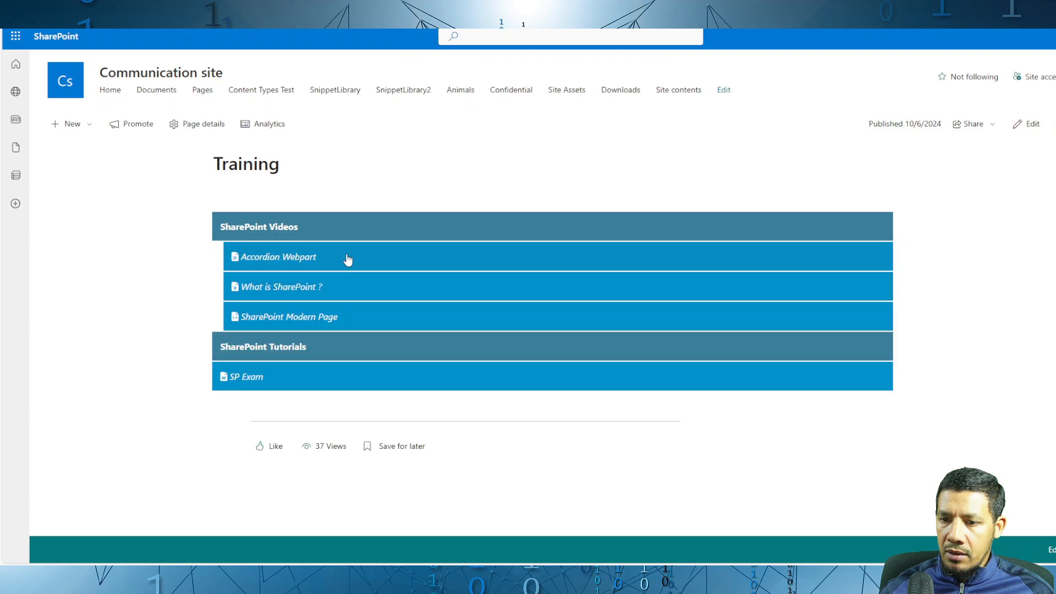
pyautogui.click(354, 346)
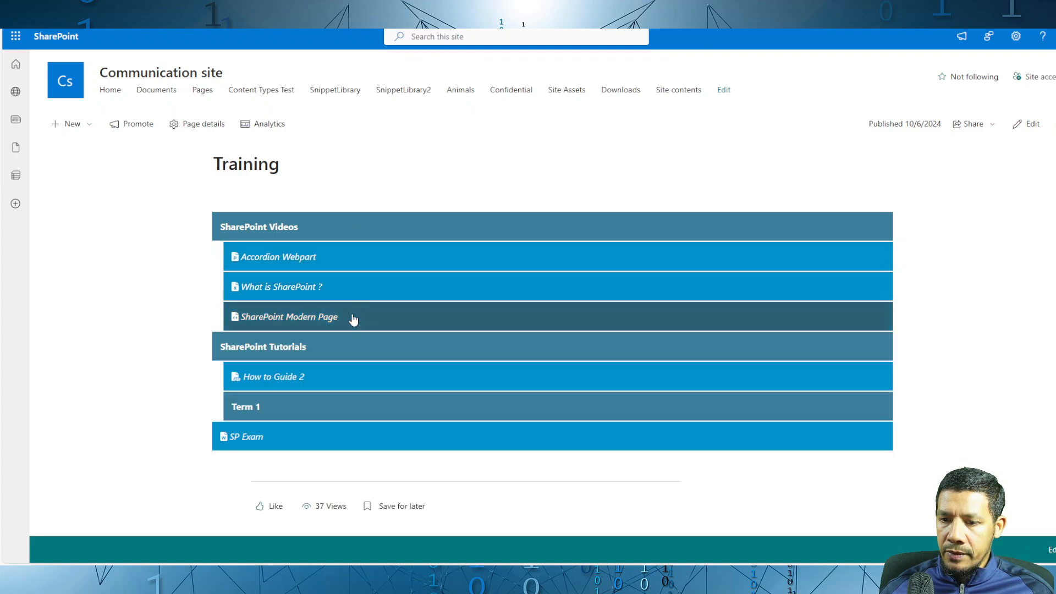
pyautogui.click(286, 411)
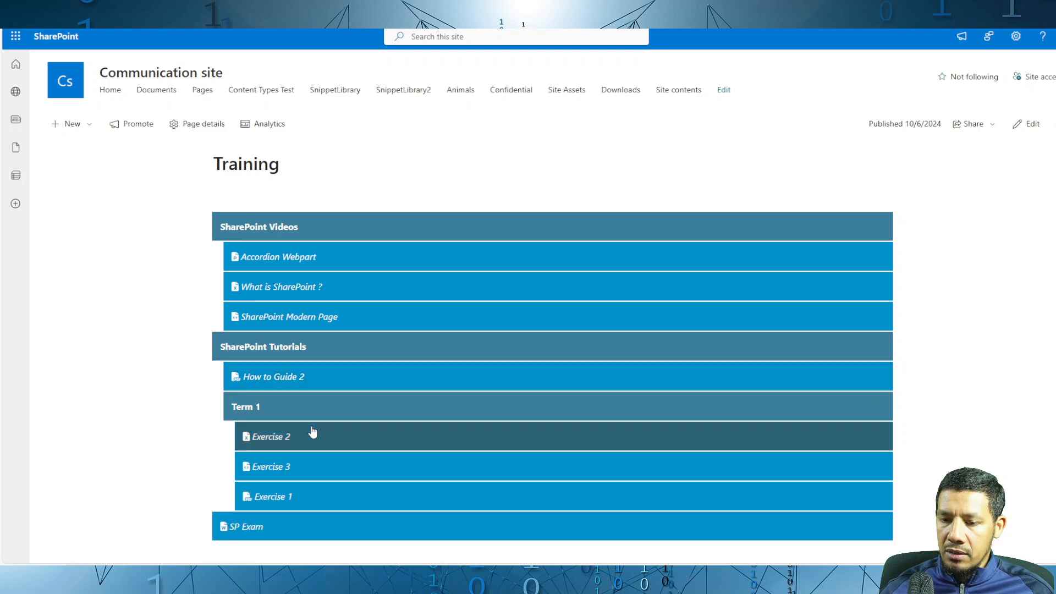
# Step: Open the SharePoint Tutorials folder in the library and compare its contents with the accordion on the Training page
pyautogui.click(157, 11)
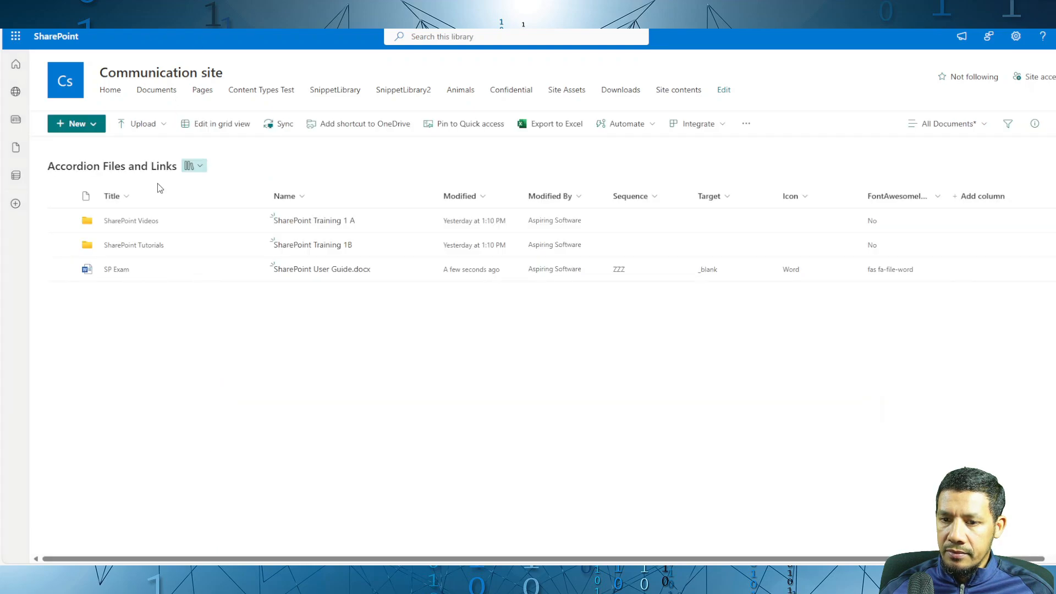
pyautogui.click(187, 247)
pyautogui.doubleClick(190, 248)
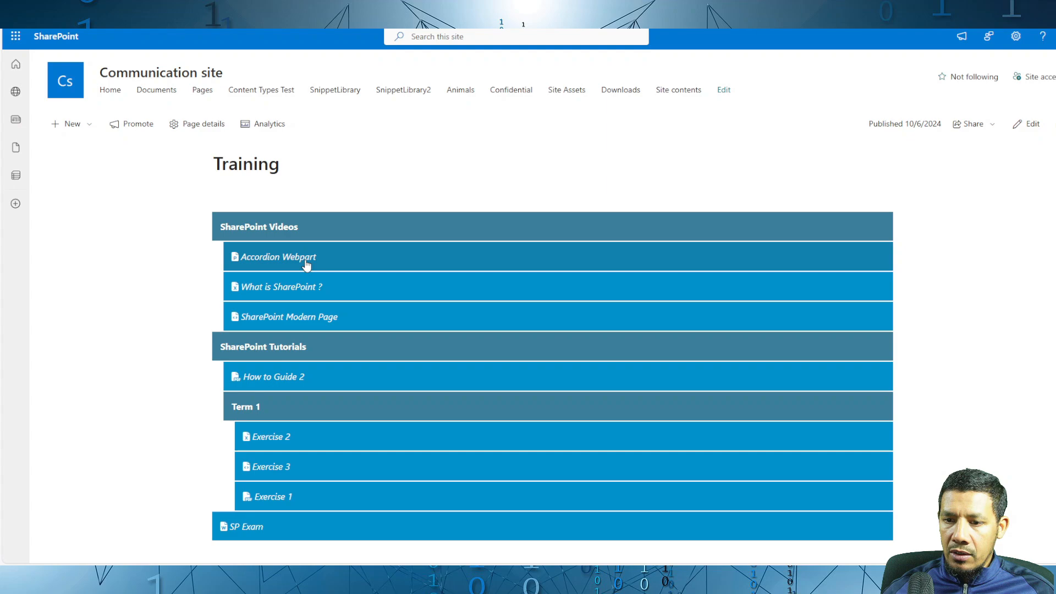
pyautogui.scroll(-2, 307, 265)
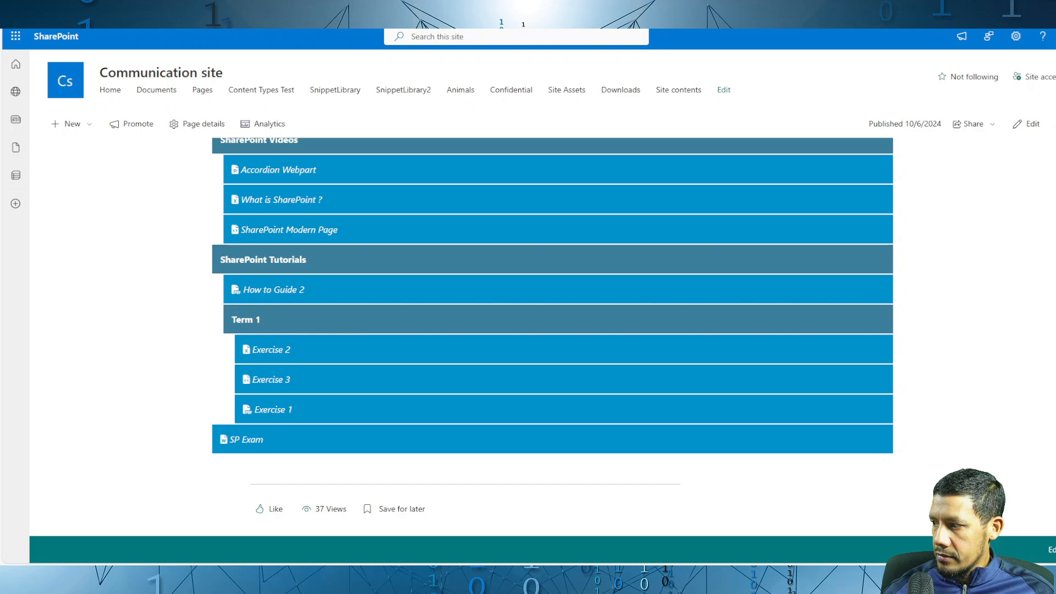
# Step: Create a folder named Web Design Tutorials in the Accordion Files and Links library, and reload the Training page
pyautogui.hotkey('ctrl', 'Tab')
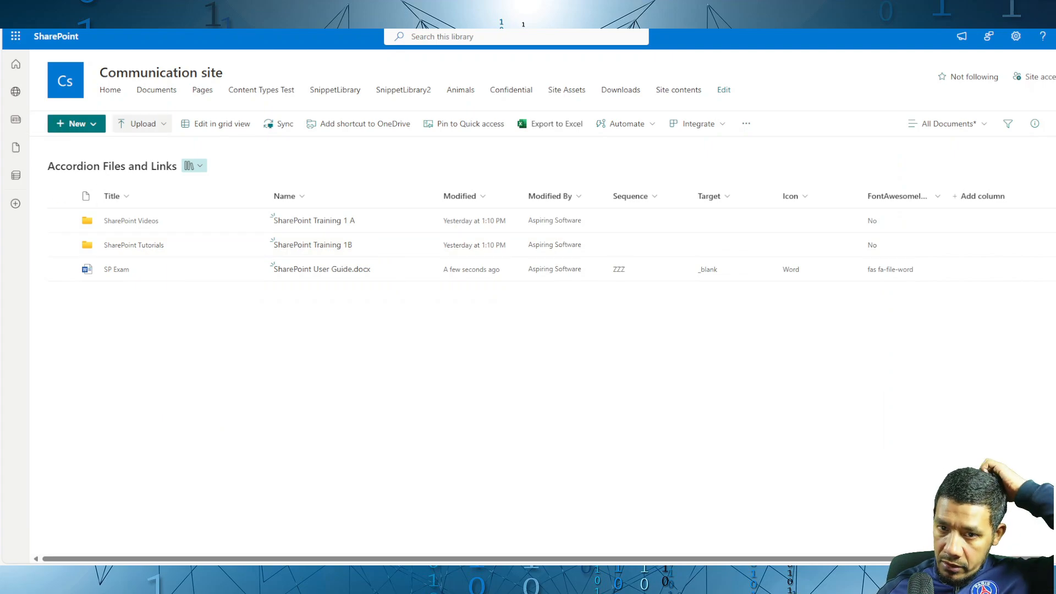
pyautogui.click(92, 124)
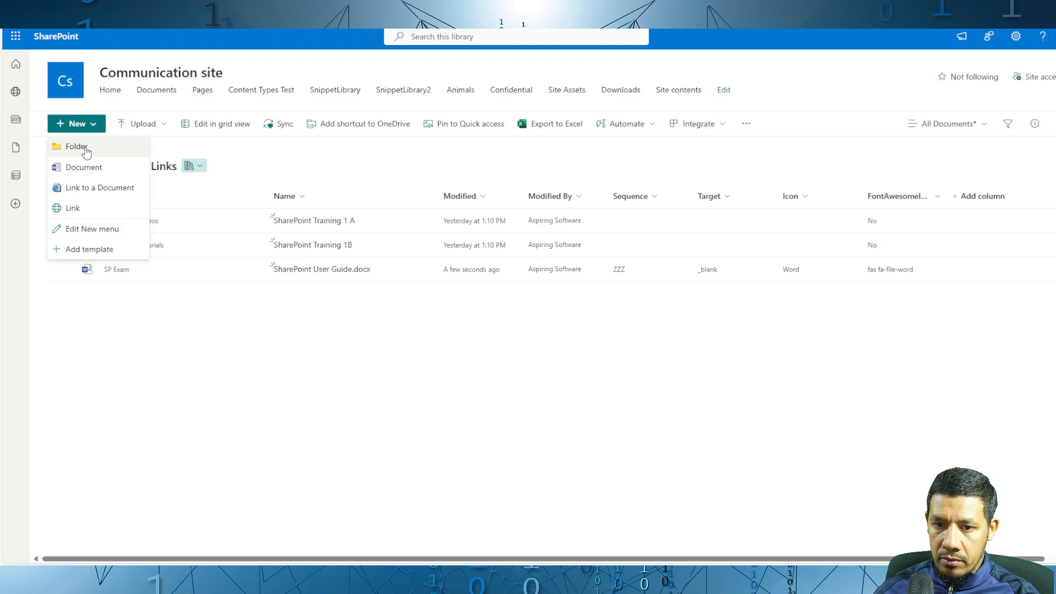
pyautogui.click(84, 147)
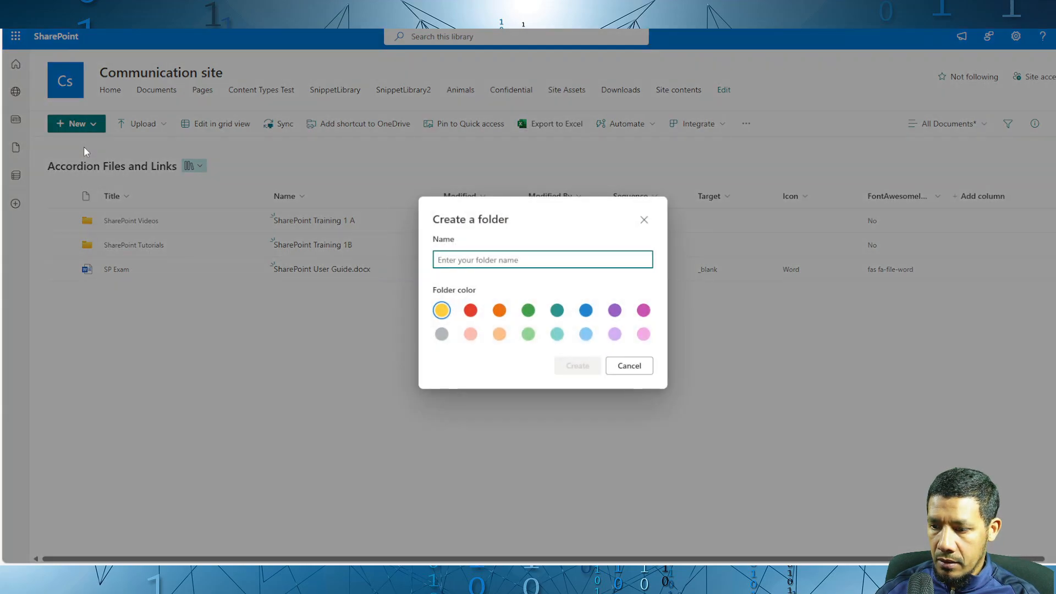
pyautogui.write('Web De')
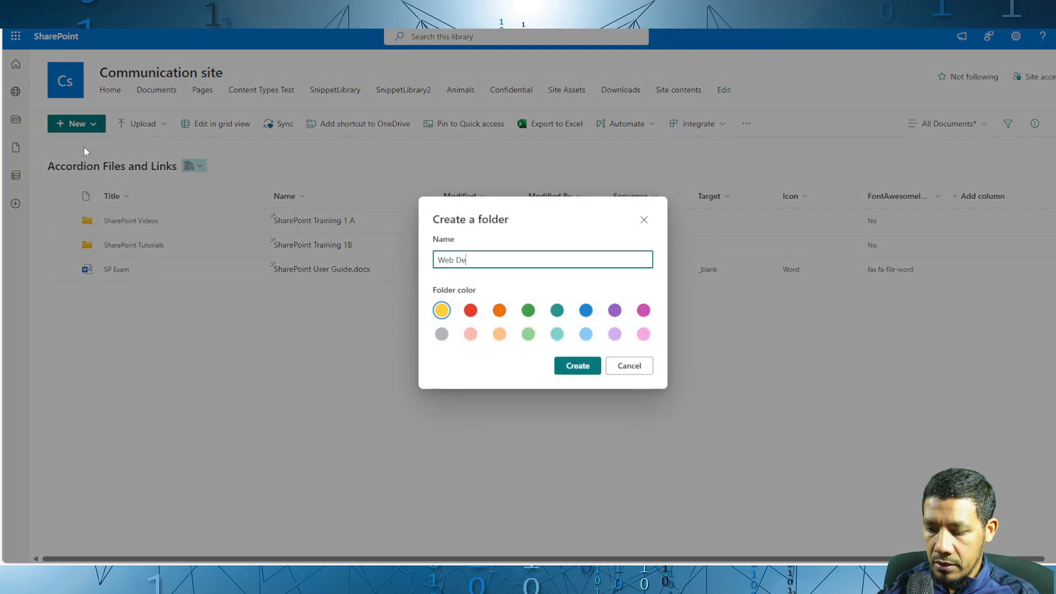
pyautogui.write('sign')
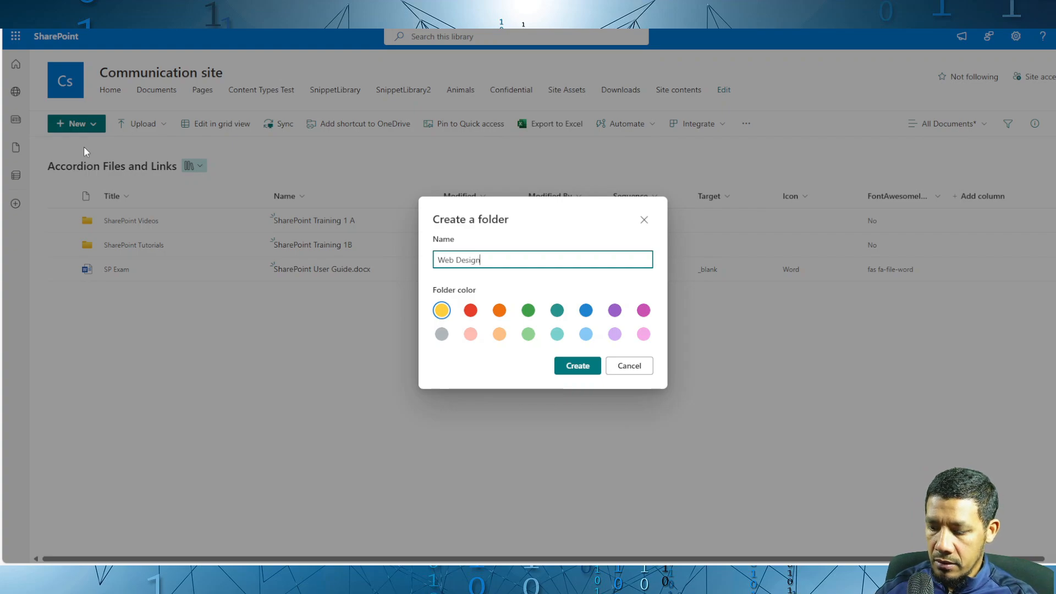
pyautogui.write(' Turials')
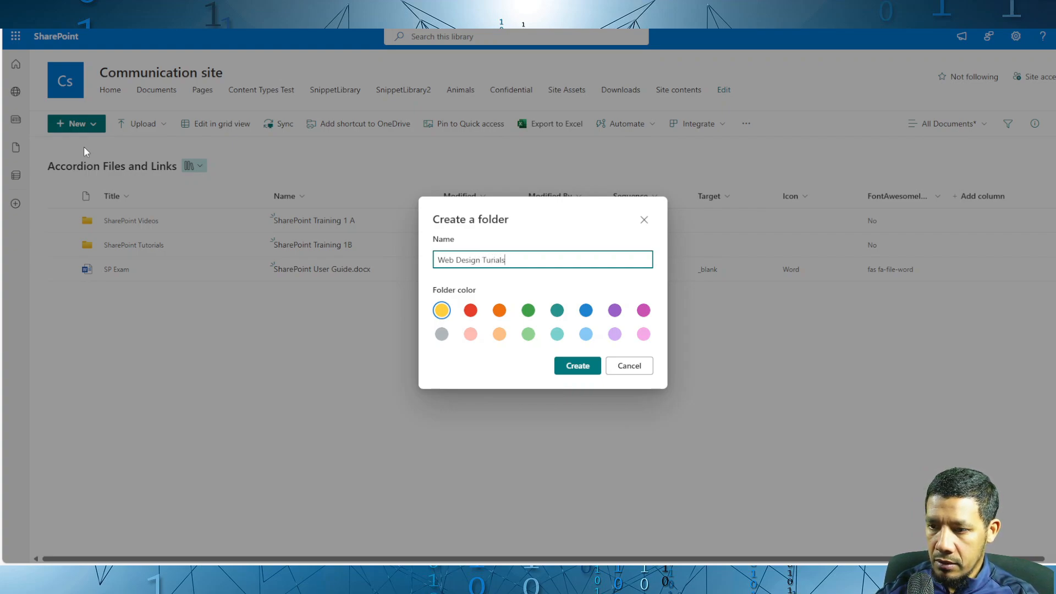
pyautogui.press('Left')
pyautogui.press('Left')
pyautogui.press('Left')
pyautogui.press('Left')
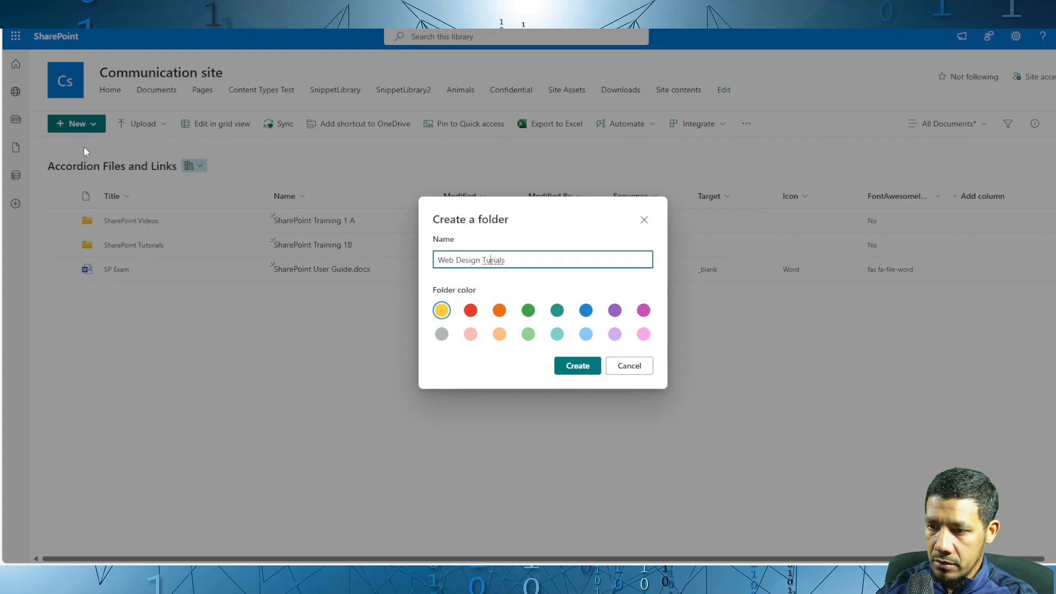
pyautogui.write('to')
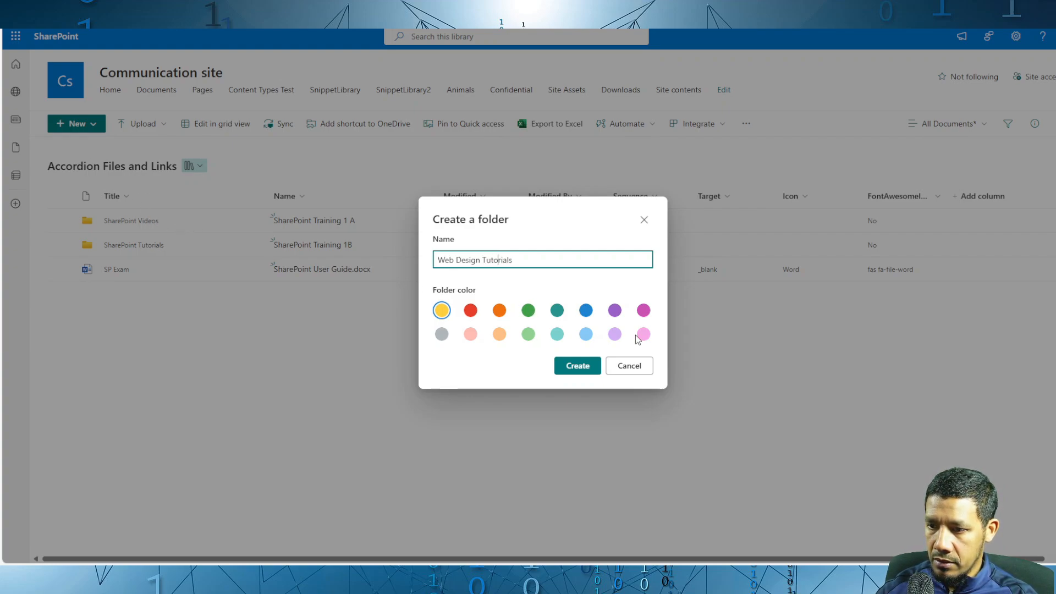
pyautogui.click(586, 367)
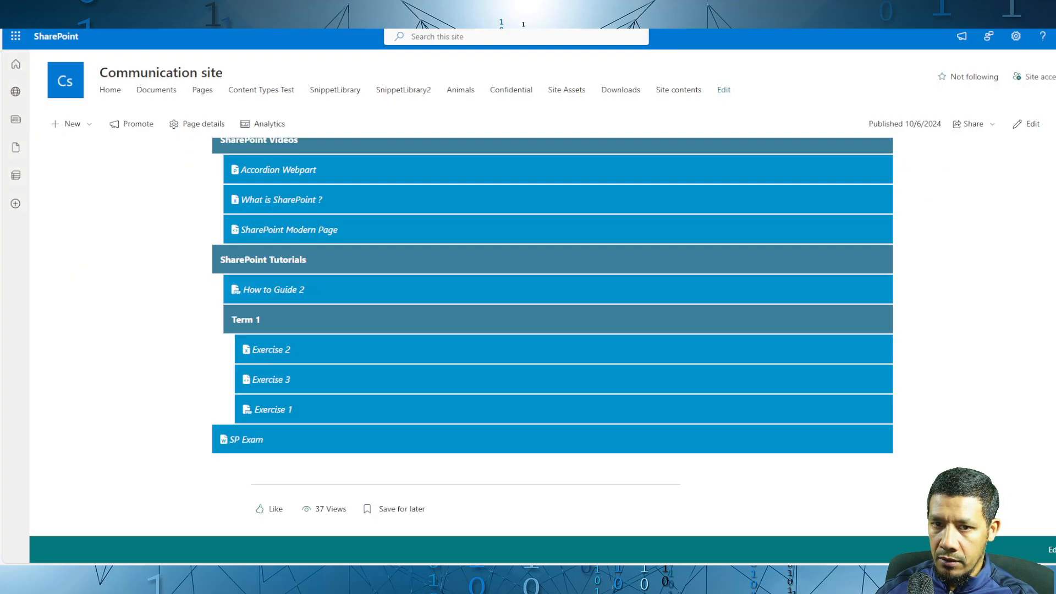
pyautogui.press('F5')
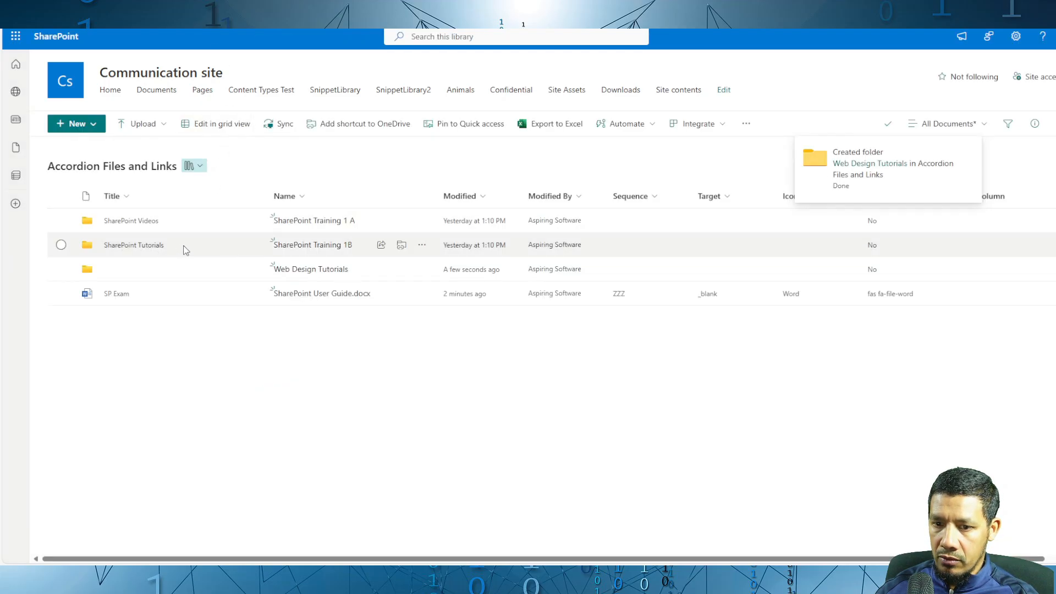
# Step: Set the Title of the Web Design Tutorials folder to "Web Design Tutorials!" in grid view, and reload the Training page
pyautogui.click(186, 250)
pyautogui.hotkey('alt', 'Left')
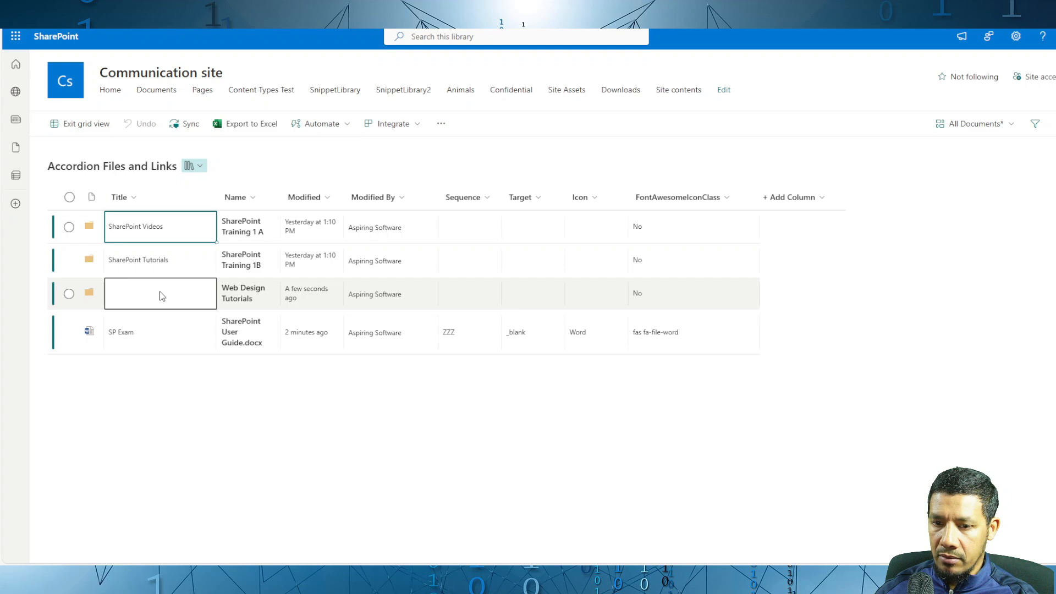
pyautogui.click(160, 292)
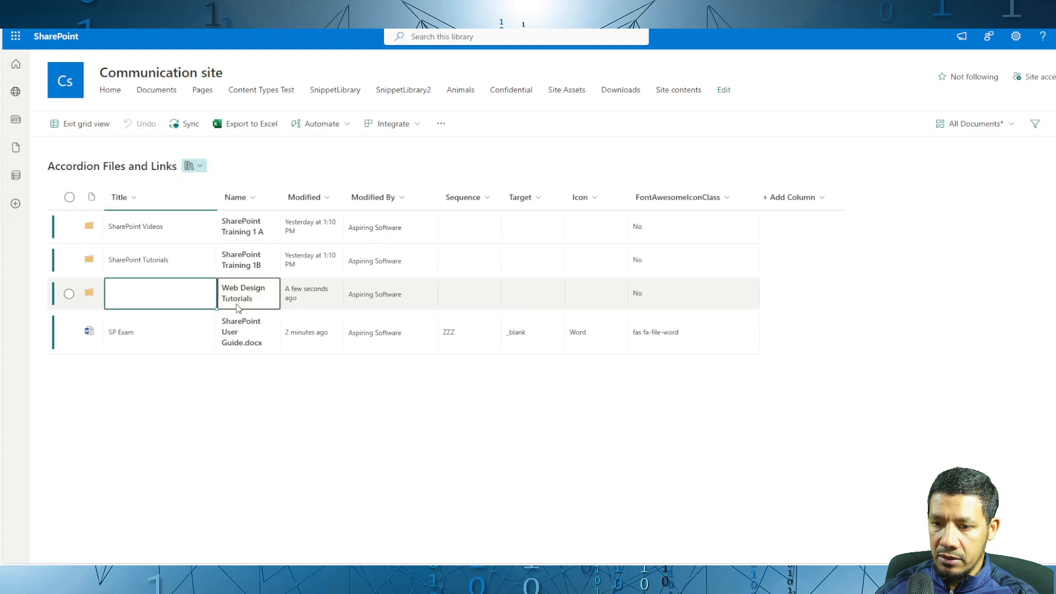
pyautogui.click(274, 304)
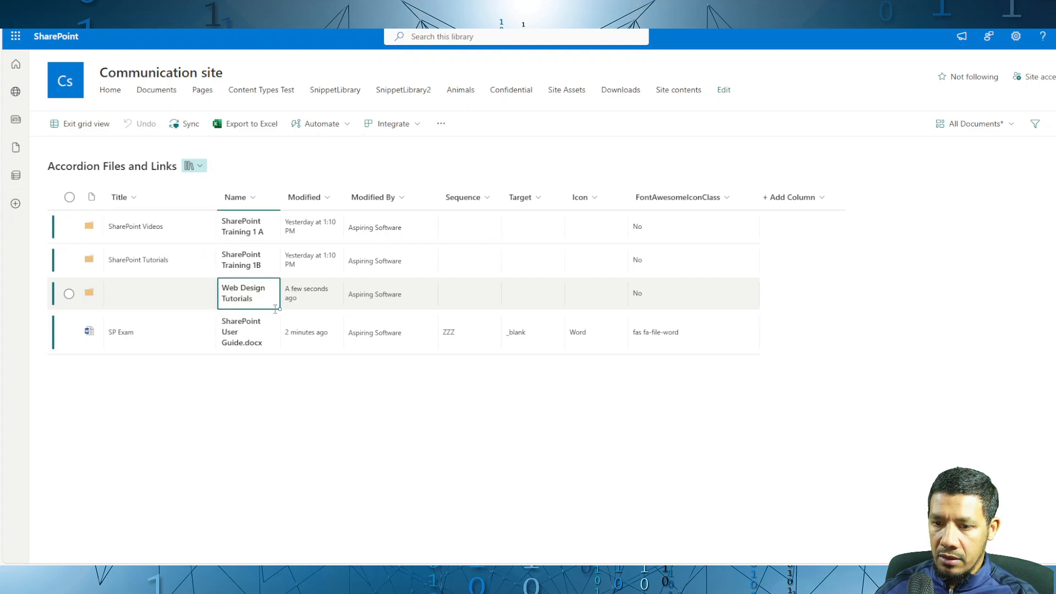
pyautogui.doubleClick(194, 293)
pyautogui.write('Web Design Tutorials')
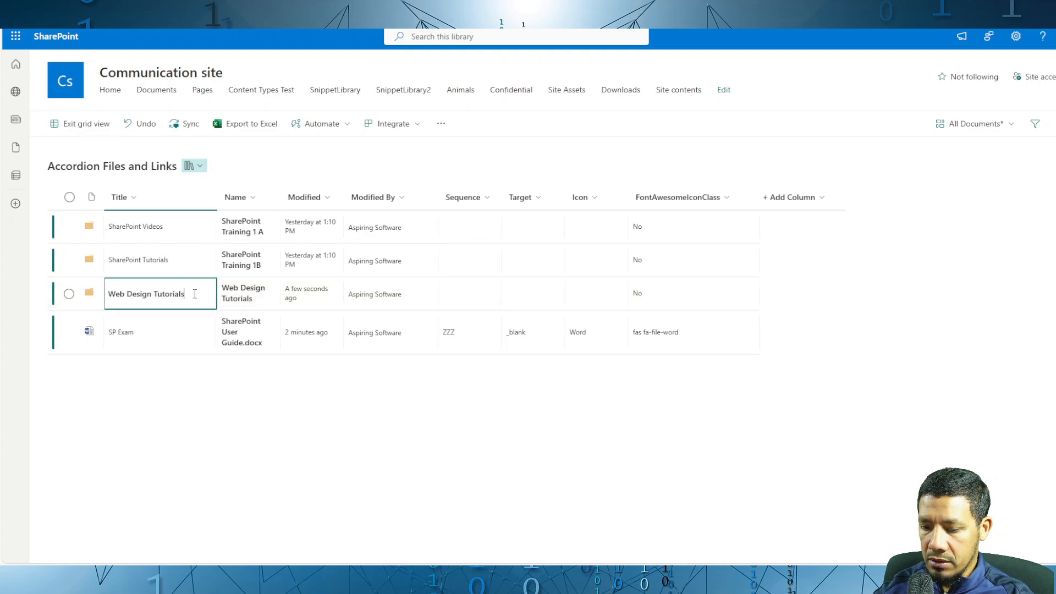
pyautogui.press('Return')
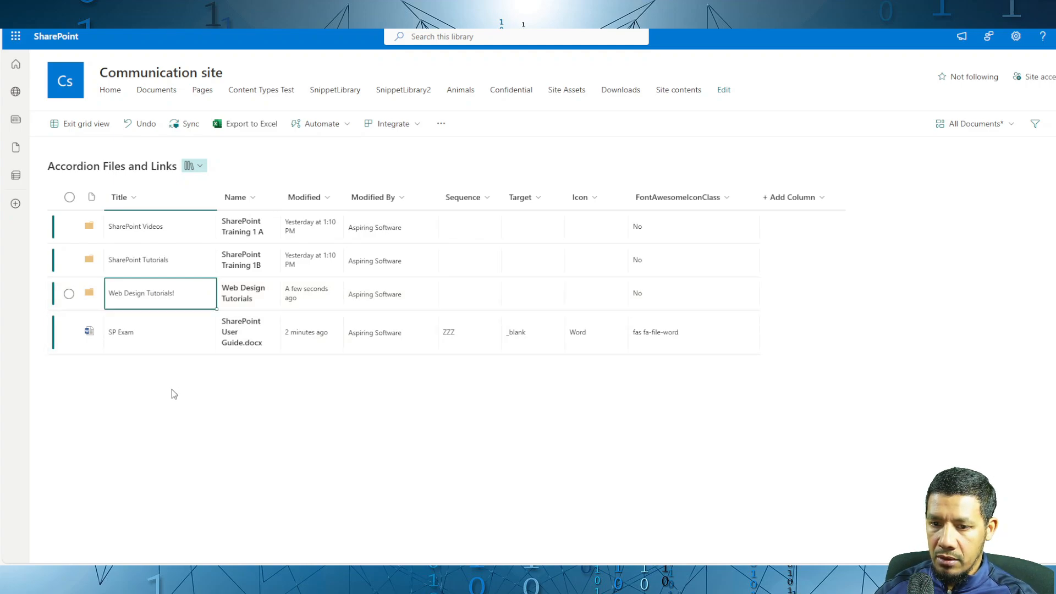
pyautogui.click(98, 126)
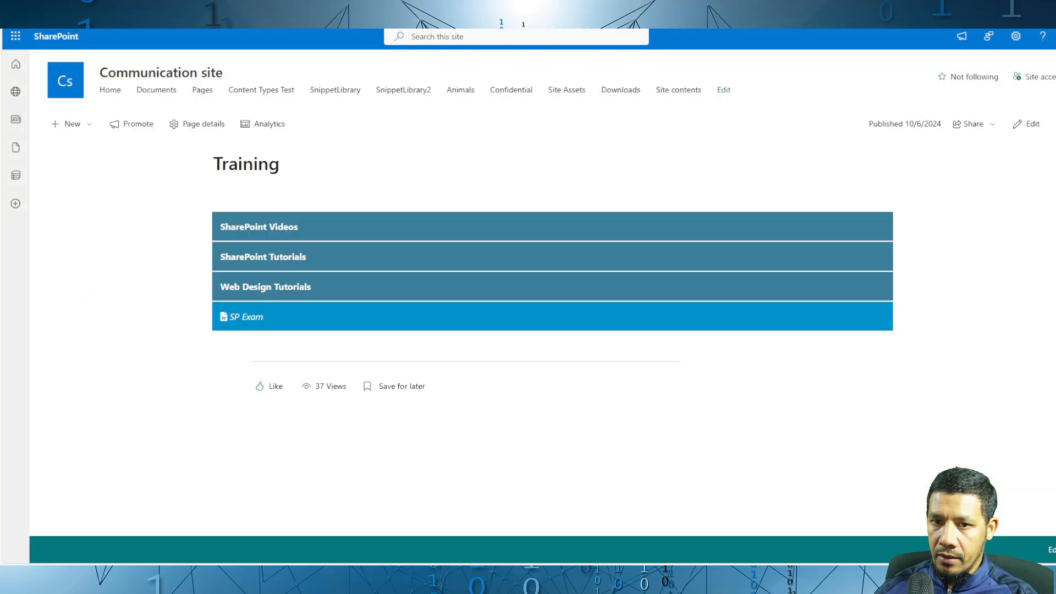
pyautogui.press('F5')
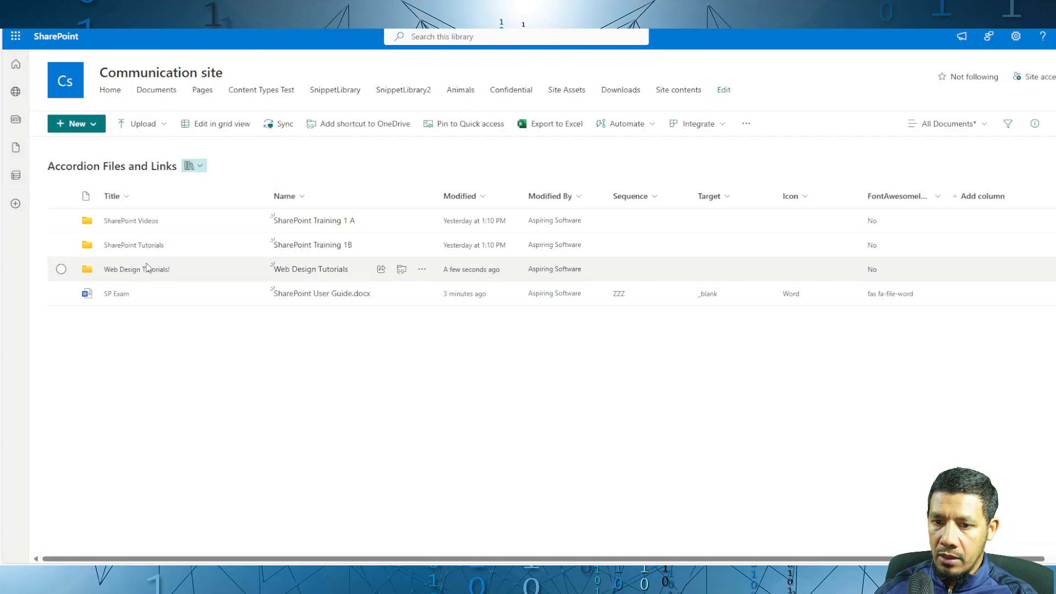
pyautogui.doubleClick(201, 269)
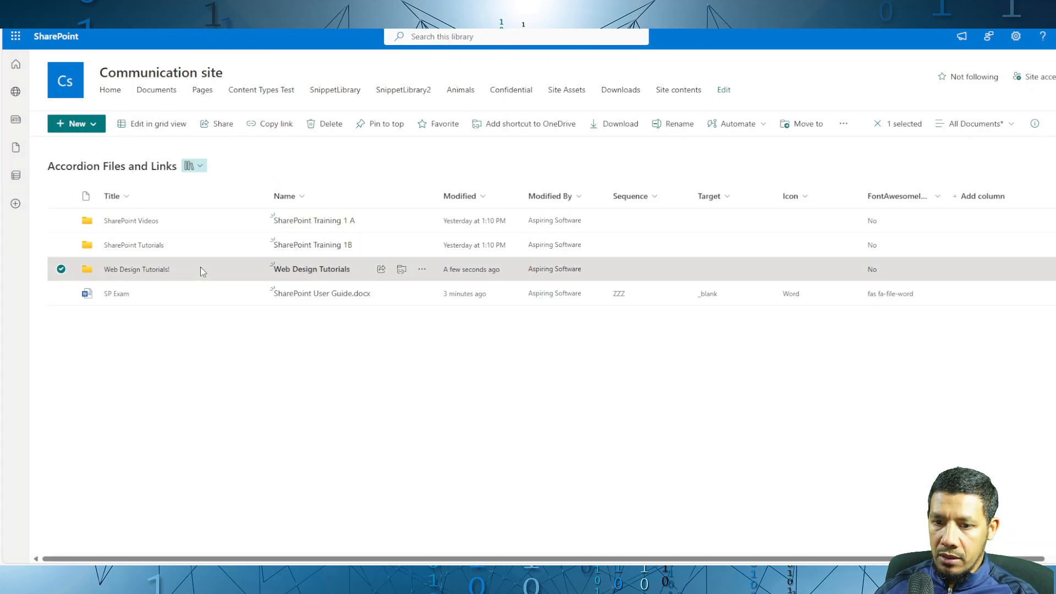
pyautogui.click(92, 125)
pyautogui.click(101, 191)
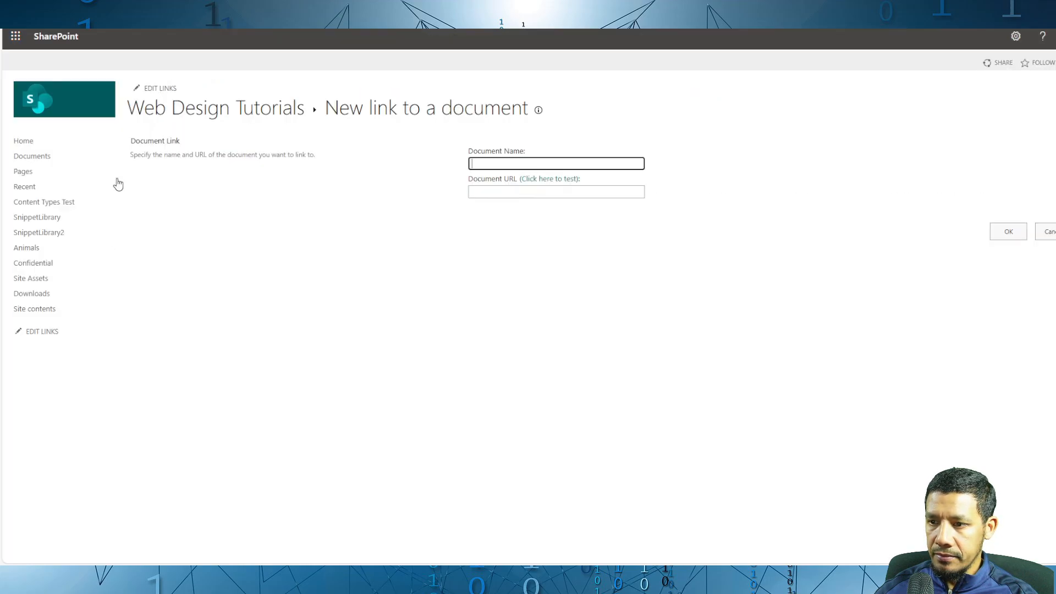
pyautogui.write('W3')
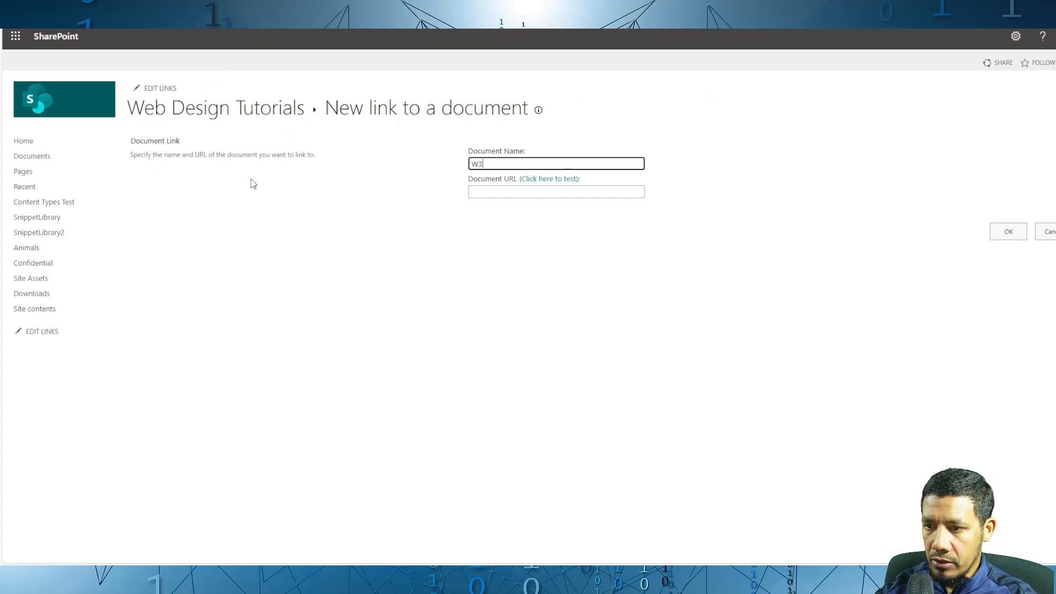
pyautogui.write(' Schools')
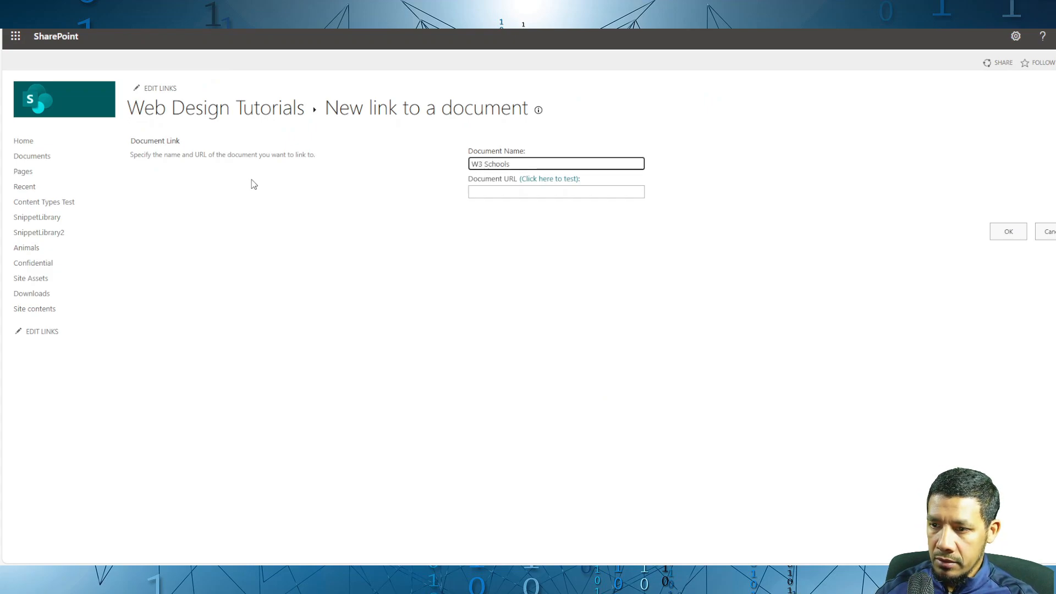
pyautogui.click(528, 193)
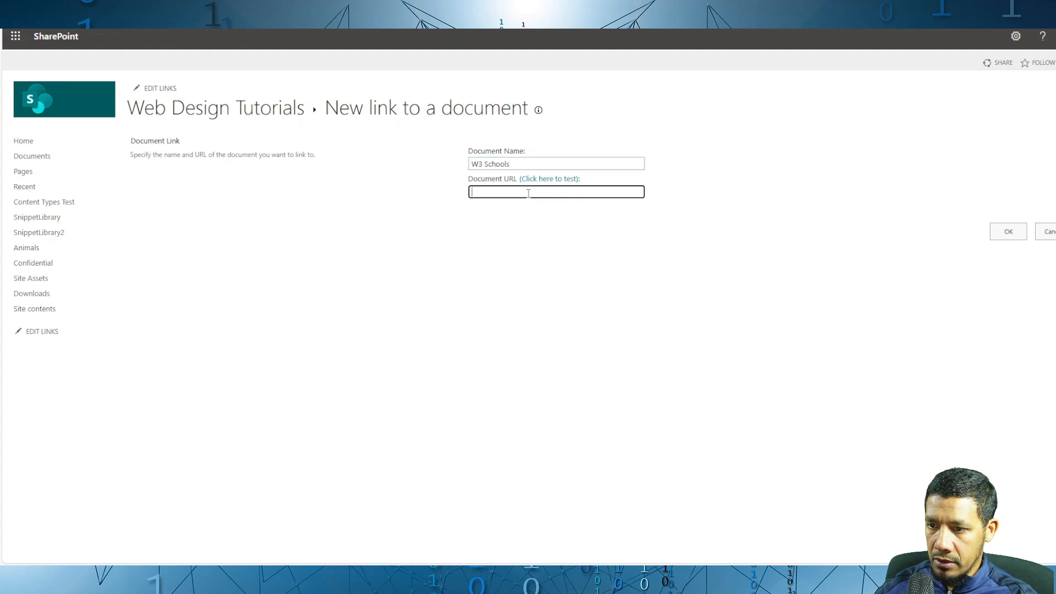
pyautogui.write('https://www.w3schools.com/')
pyautogui.click(1015, 230)
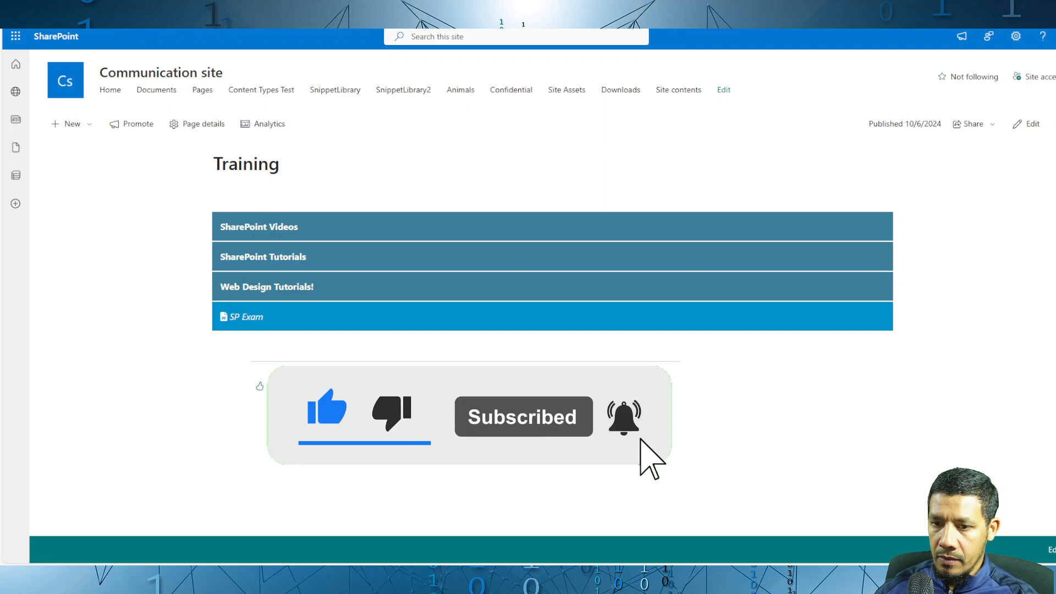
# Step: Reload the Training page, expand Web Design Tutorials! in the accordion and test the W3 Schools link
pyautogui.press('F5')
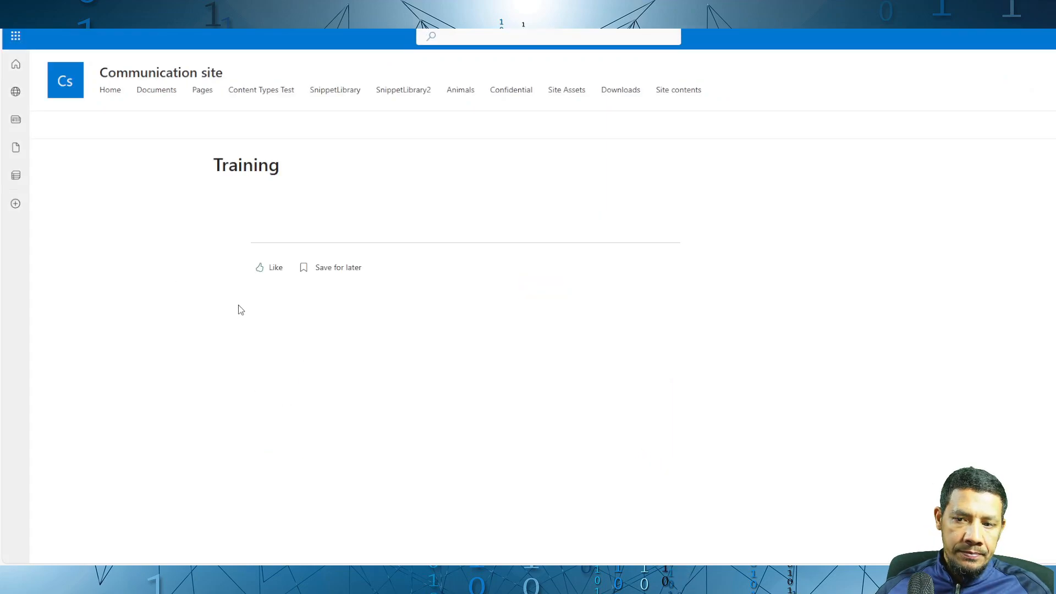
pyautogui.click(297, 293)
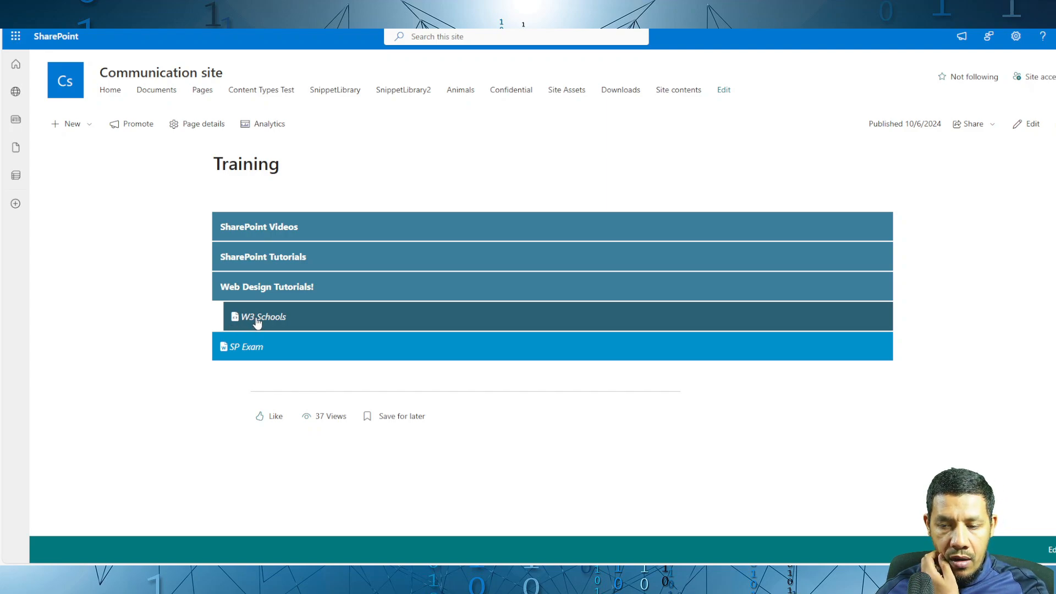
pyautogui.click(256, 320)
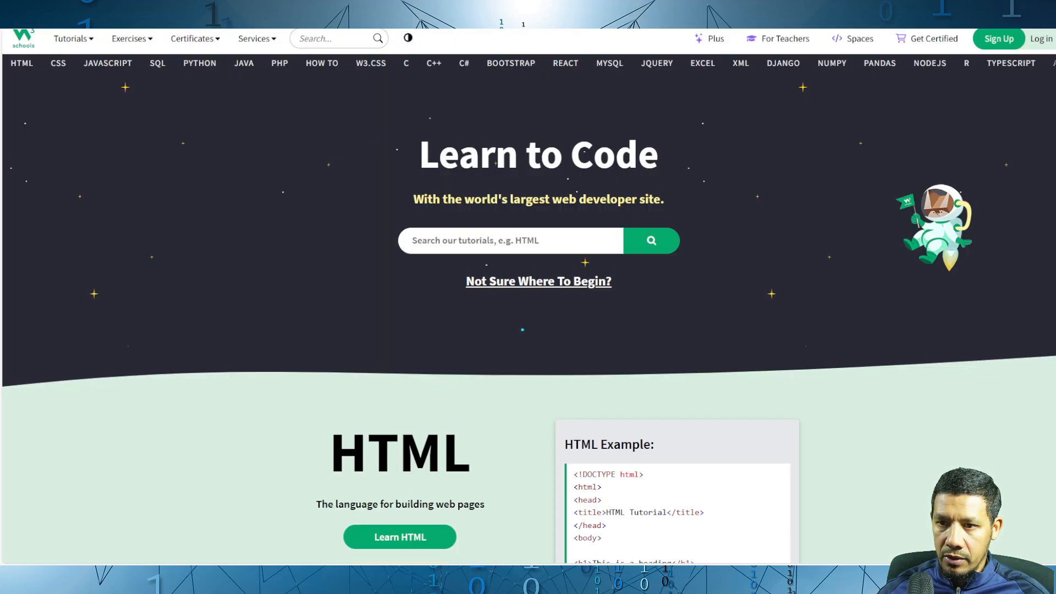
# Step: Set the Target property of W3 Schools.aspx in the Web Design Tutorials folder to _blank, and close its properties
pyautogui.hotkey('ctrl', 'Tab')
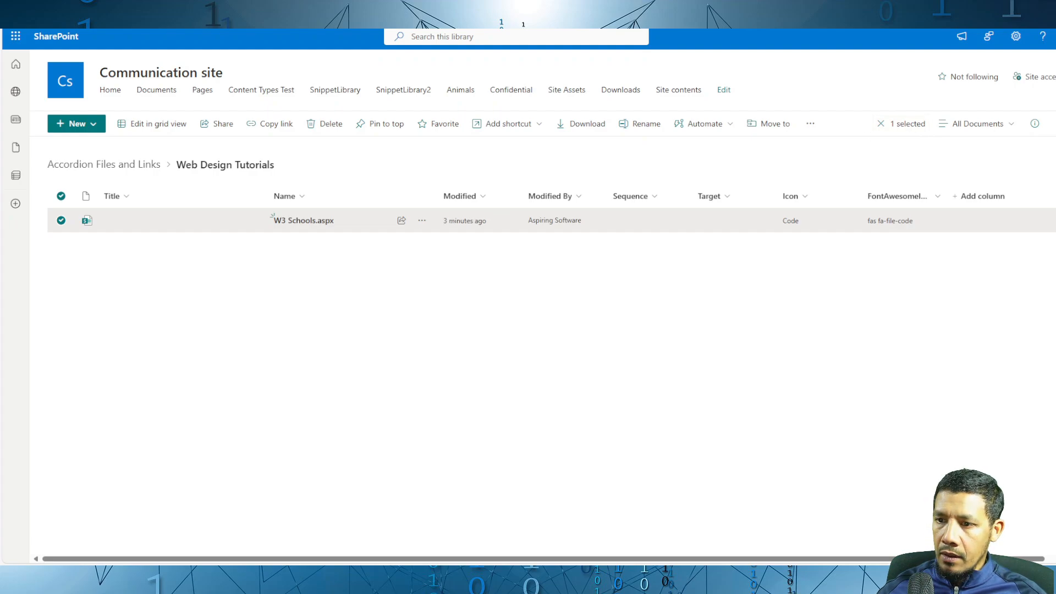
pyautogui.rightClick(147, 226)
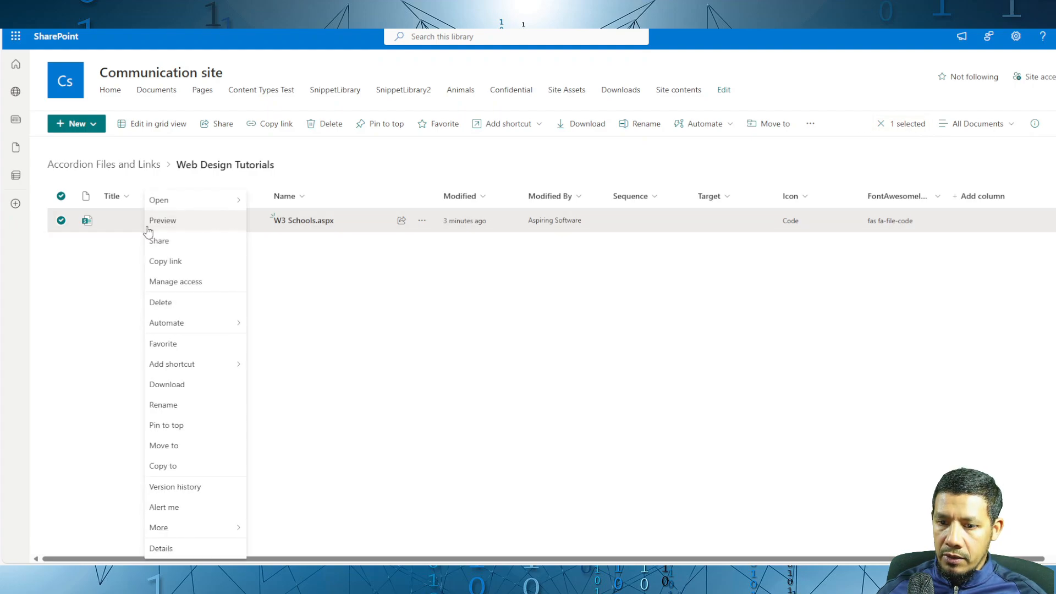
pyautogui.moveTo(234, 533)
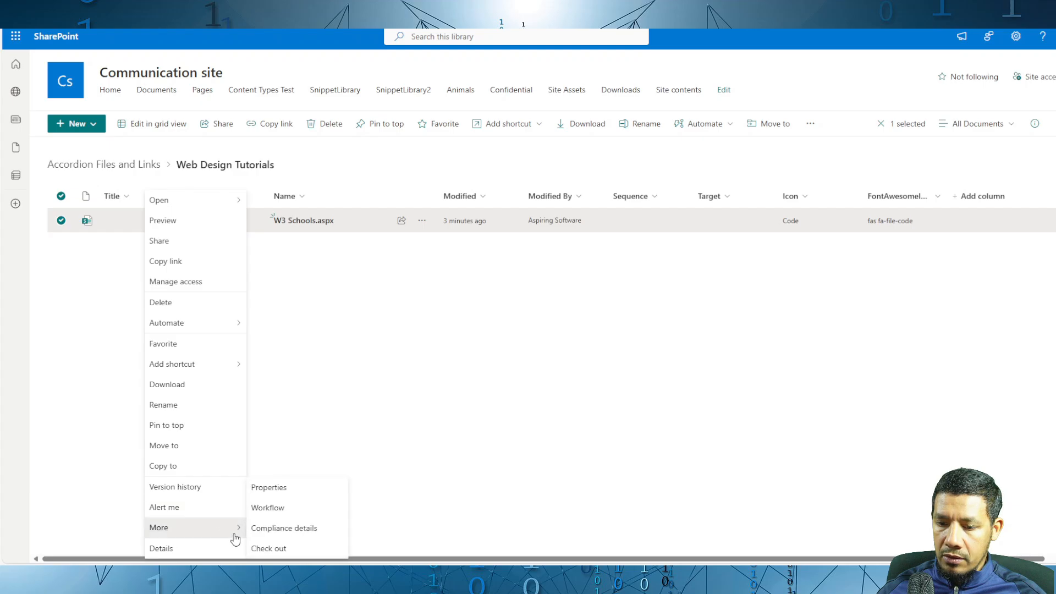
pyautogui.click(268, 487)
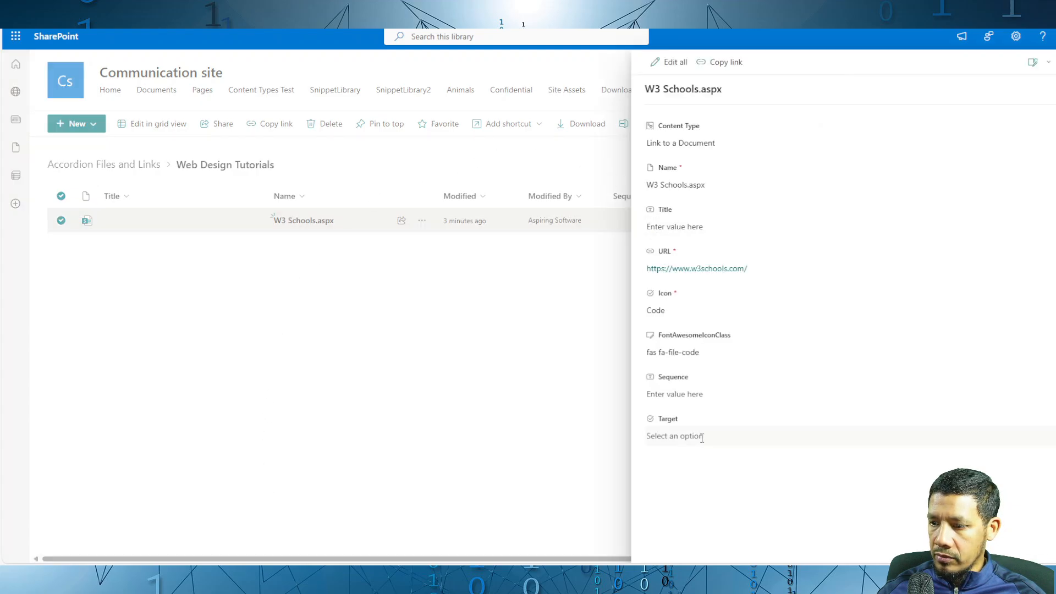
pyautogui.click(702, 439)
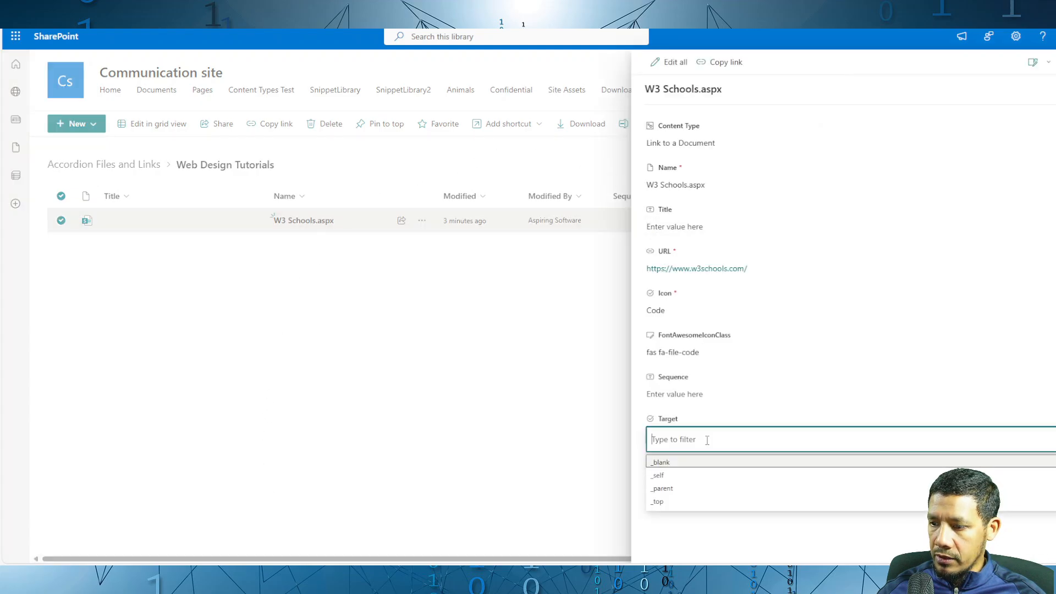
pyautogui.click(674, 464)
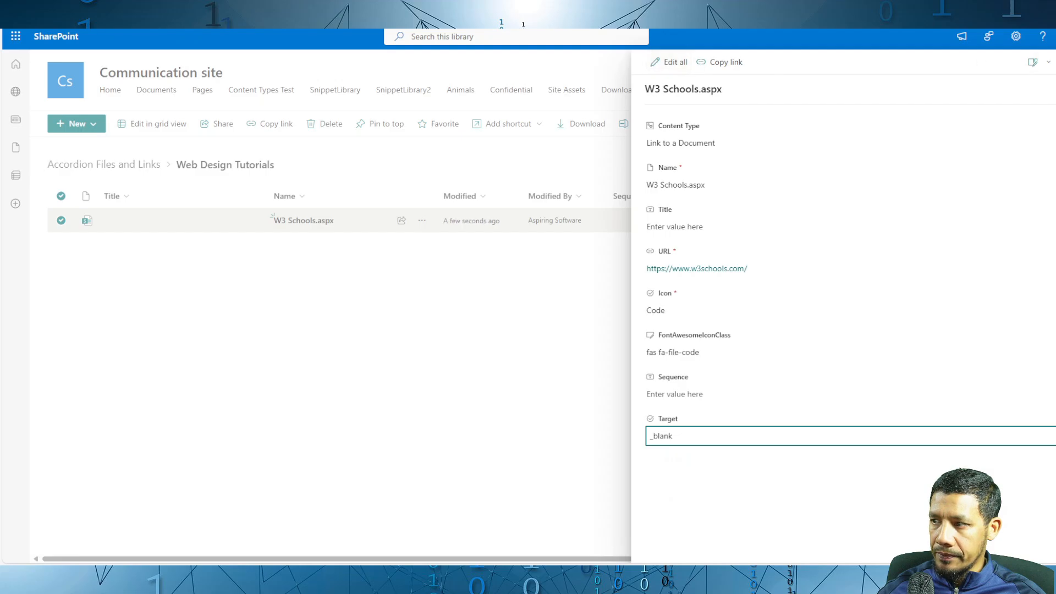
pyautogui.press('Escape')
# Step: Reload the Training page, expand Web Design Tutorials! and test the W3 Schools link
pyautogui.hotkey('ctrl', 'Tab')
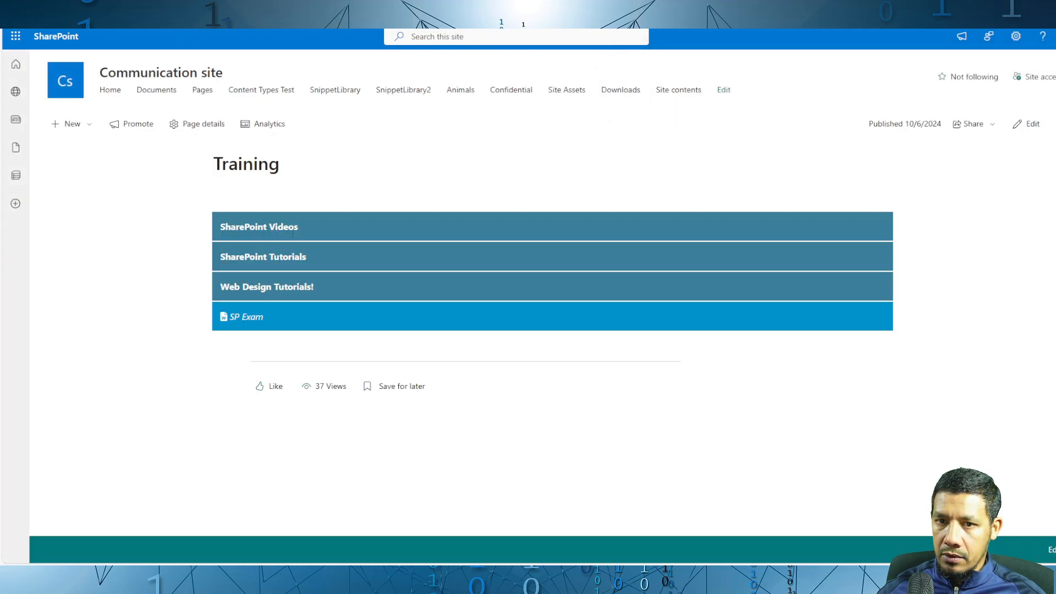
pyautogui.press('F5')
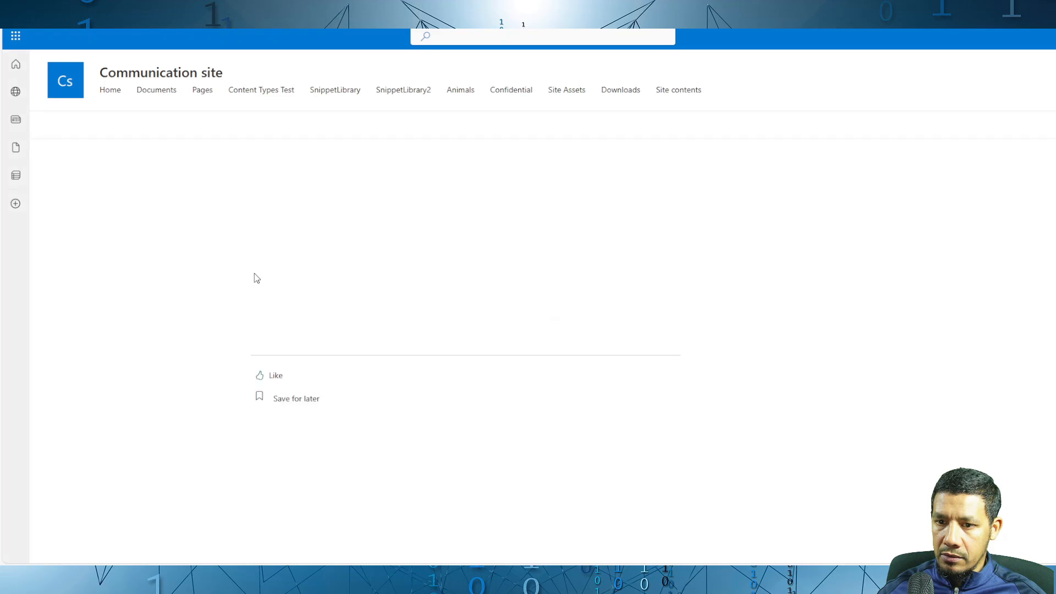
pyautogui.click(264, 282)
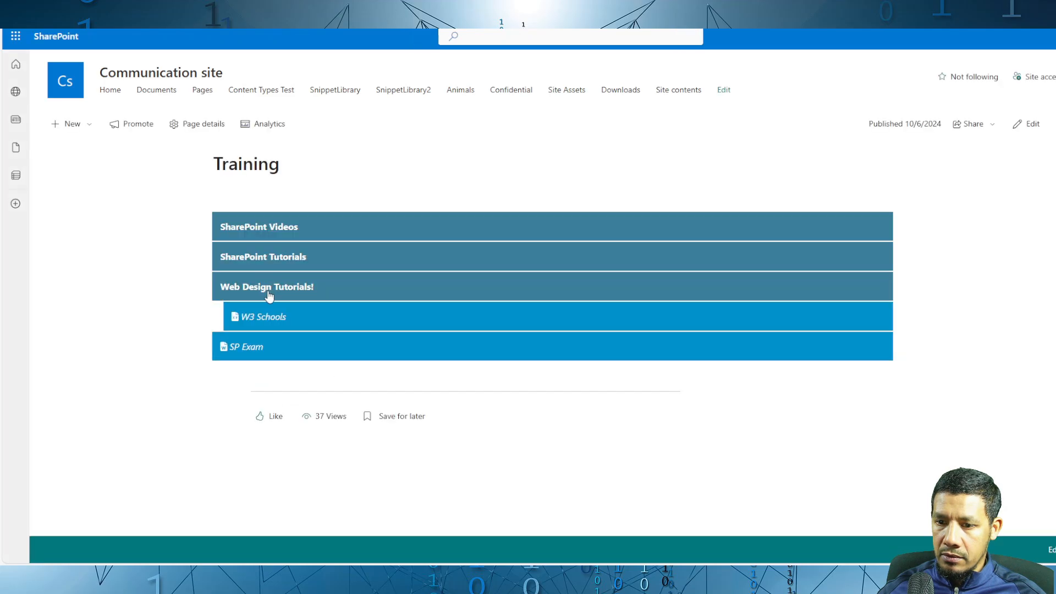
pyautogui.click(269, 323)
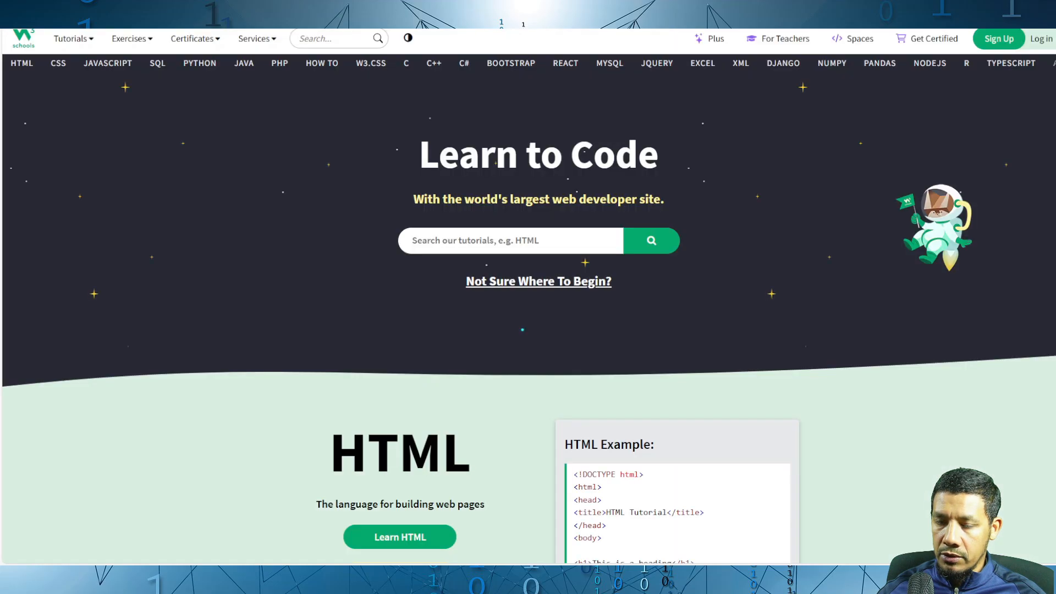
pyautogui.hotkey('ctrl', 'w')
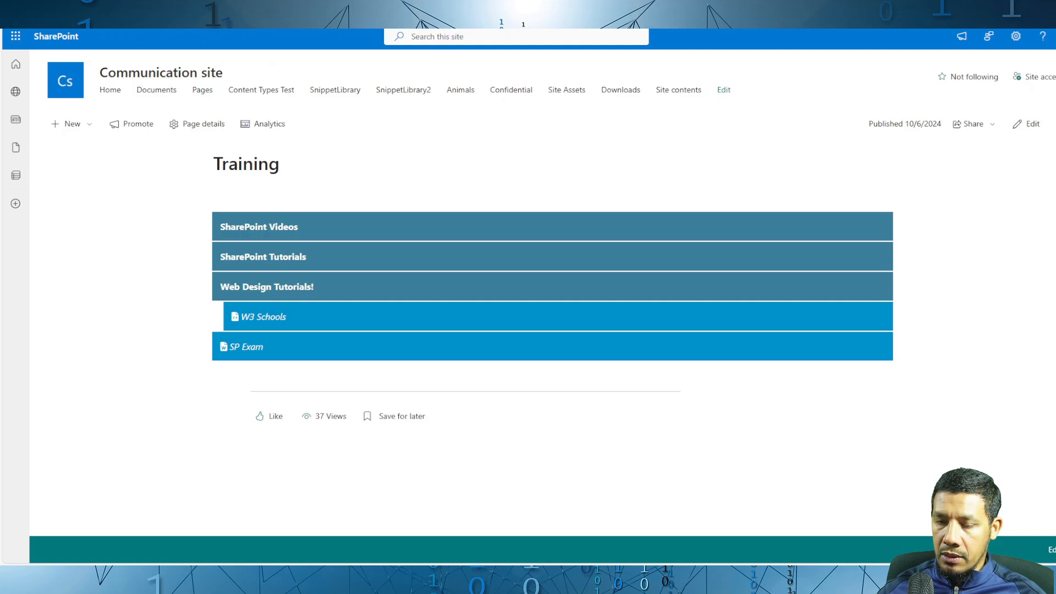
# Step: Return to the Web Design Tutorials folder in the library and view its entries in grid view
pyautogui.click(187, 11)
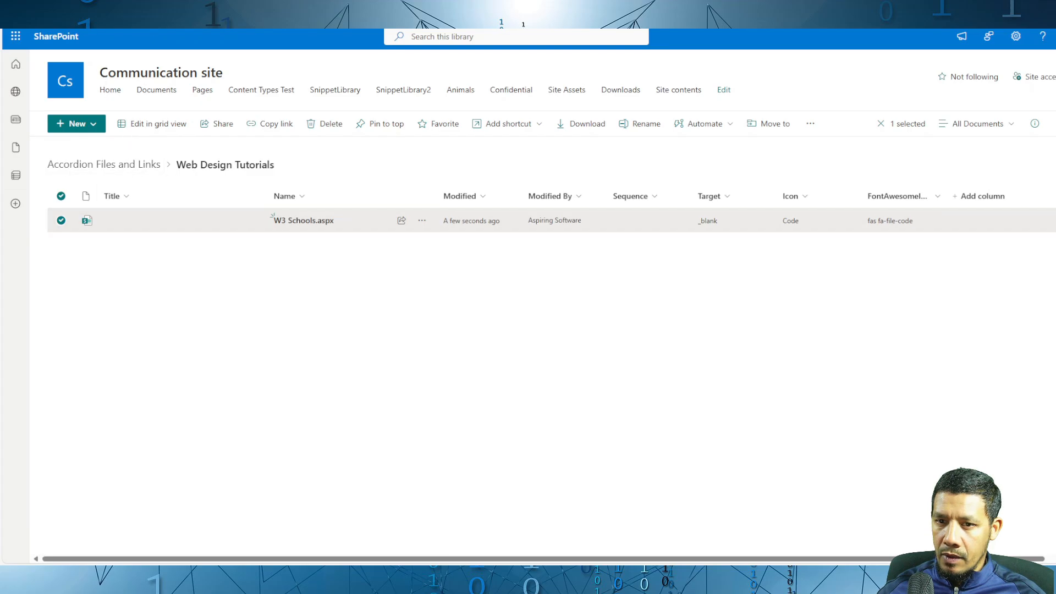
pyautogui.click(51, 12)
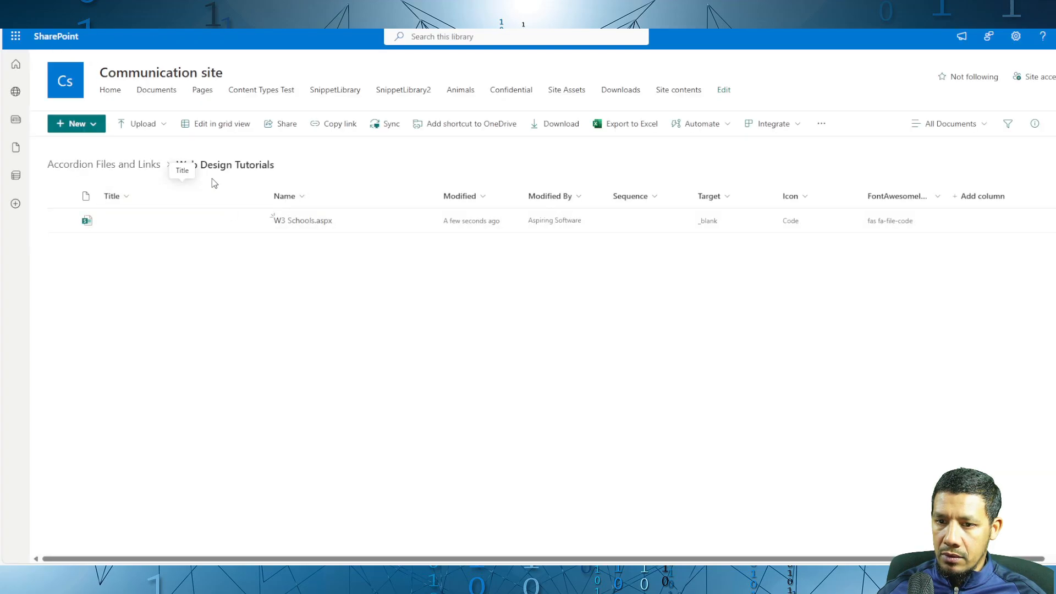
pyautogui.click(210, 124)
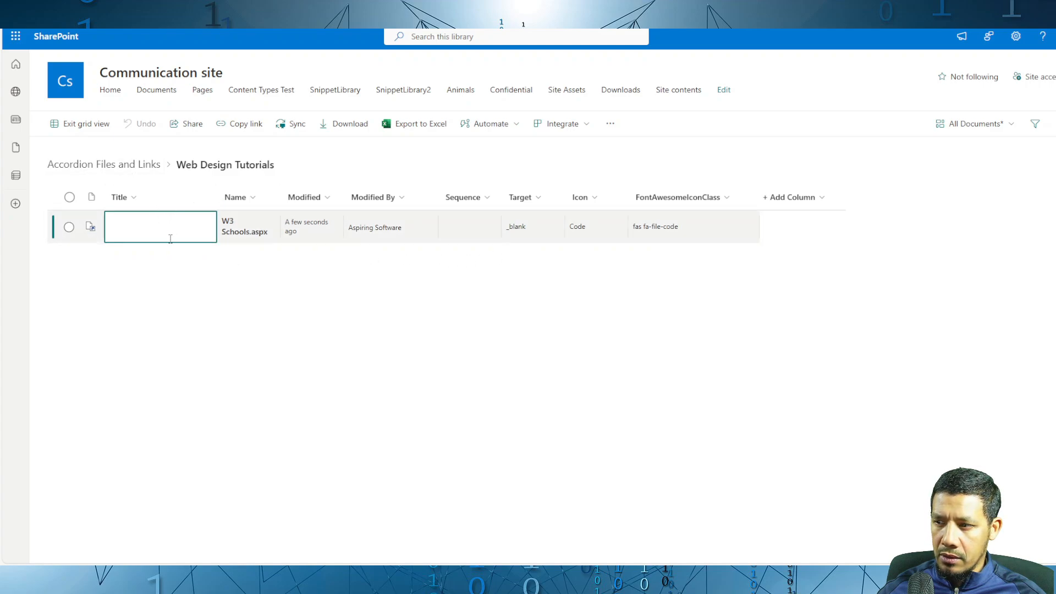
pyautogui.click(98, 130)
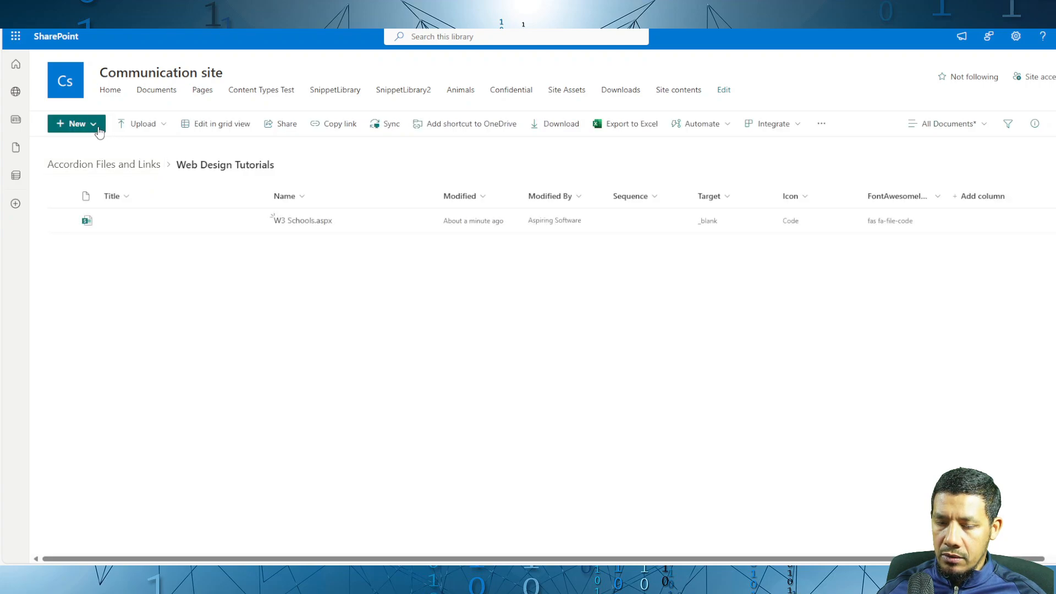
pyautogui.click(99, 131)
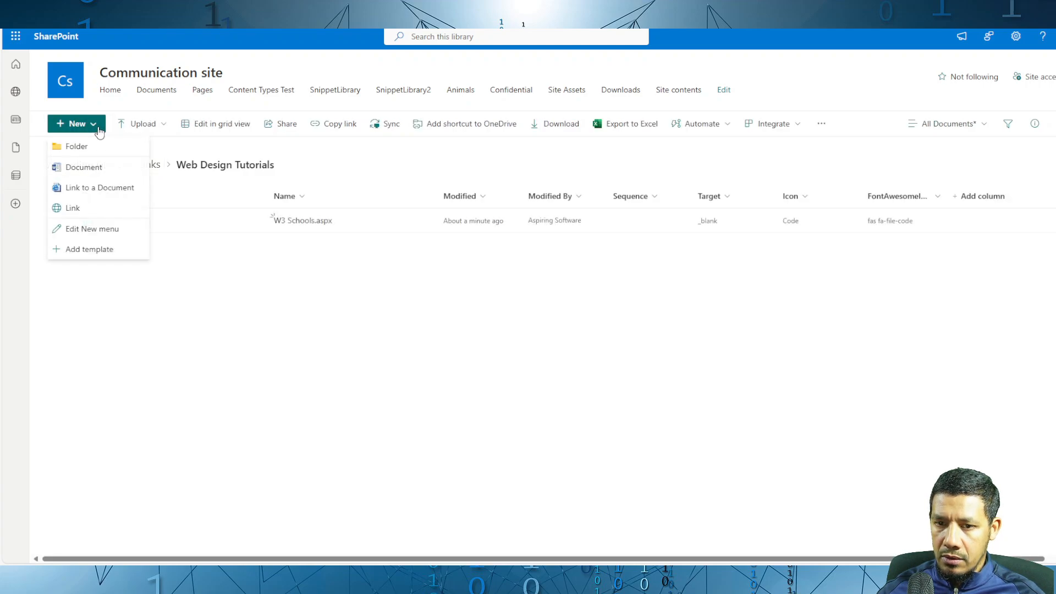
pyautogui.click(102, 188)
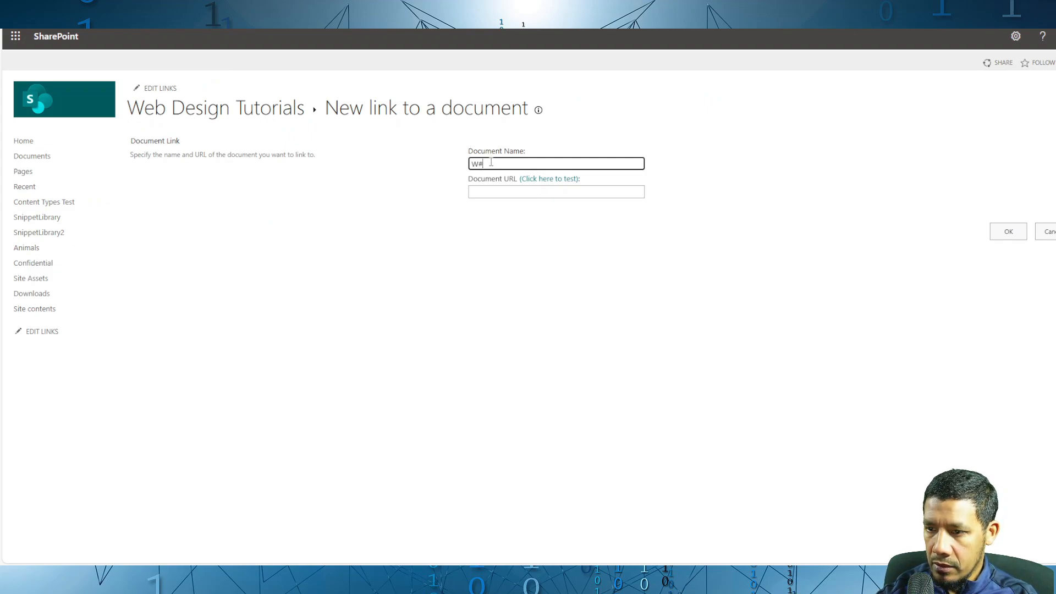
pyautogui.write('W#')
pyautogui.press('BackSpace')
pyautogui.write('3 ')
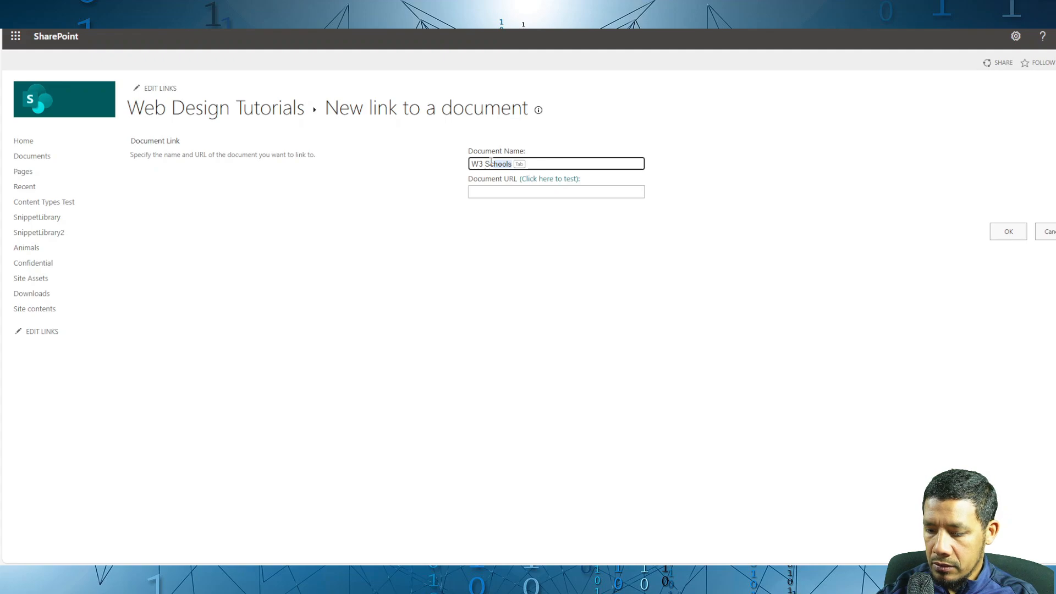
pyautogui.write('Schoold HTML')
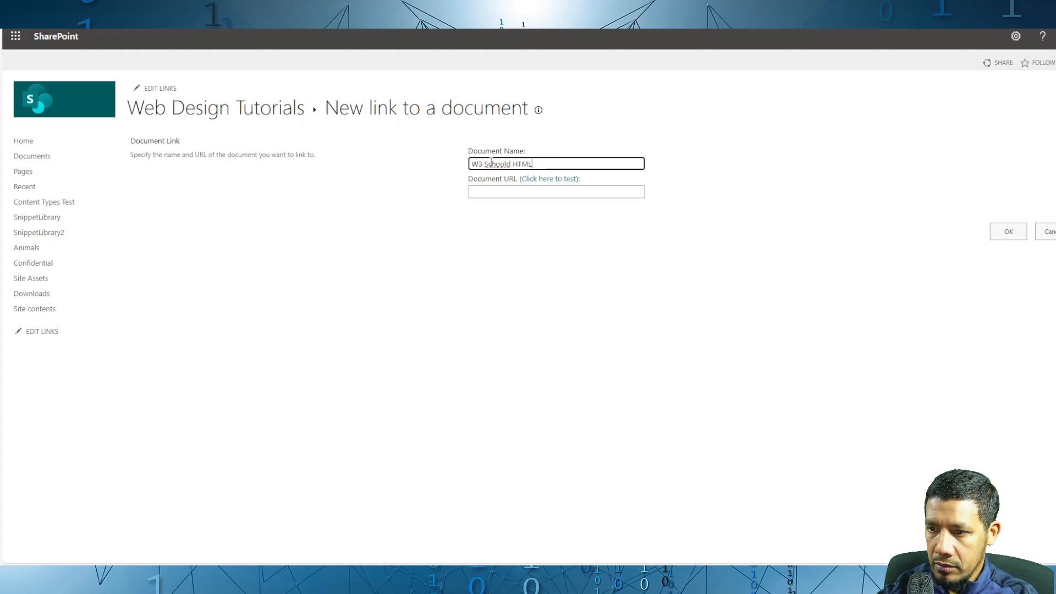
pyautogui.click(511, 191)
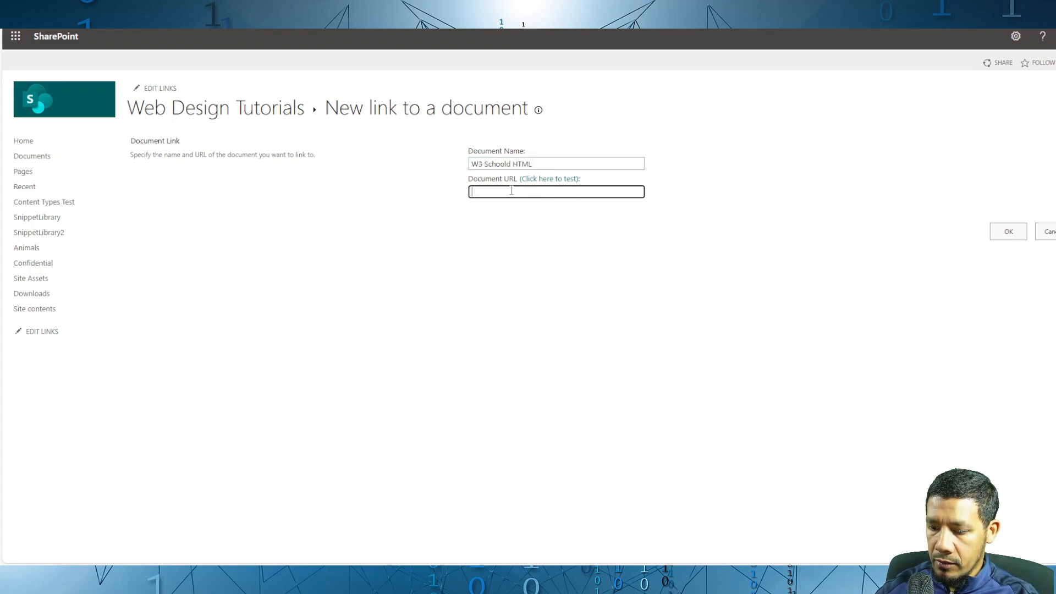
pyautogui.write('https://www.w3schools.com/html/')
pyautogui.click(1003, 233)
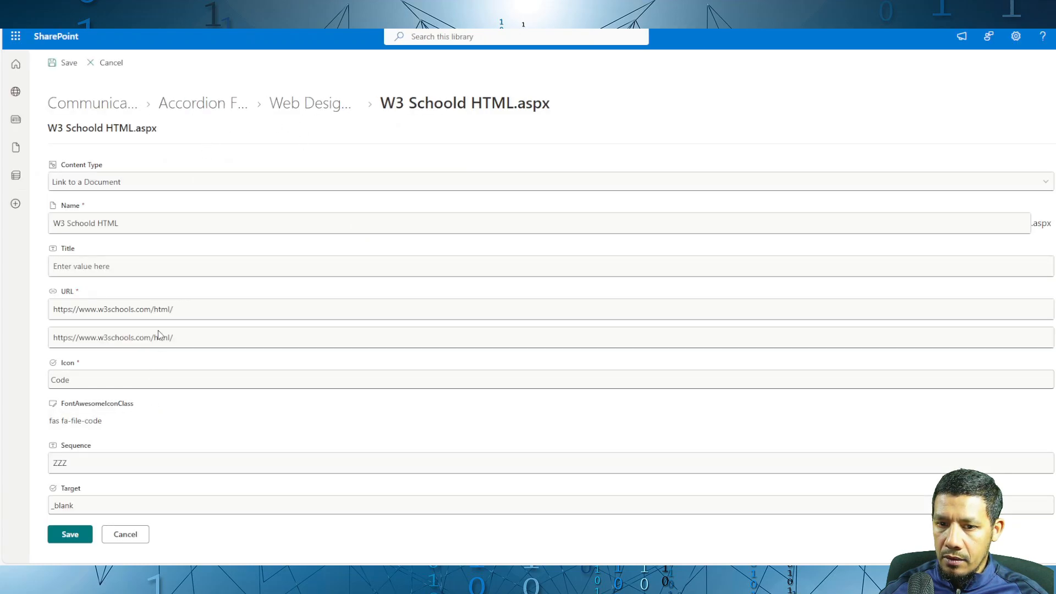
pyautogui.click(66, 536)
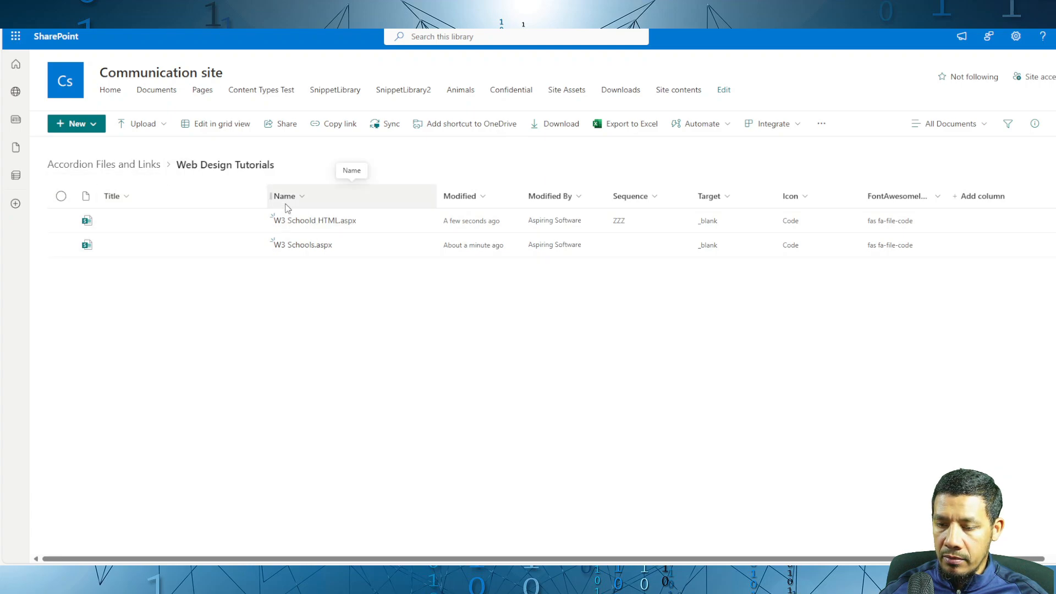
# Step: In grid view, set the Title of W3 Schools.aspx to HTML and the Title of W3 Schoold HTML.aspx to W3 SCHOOLS HOME
pyautogui.click(215, 131)
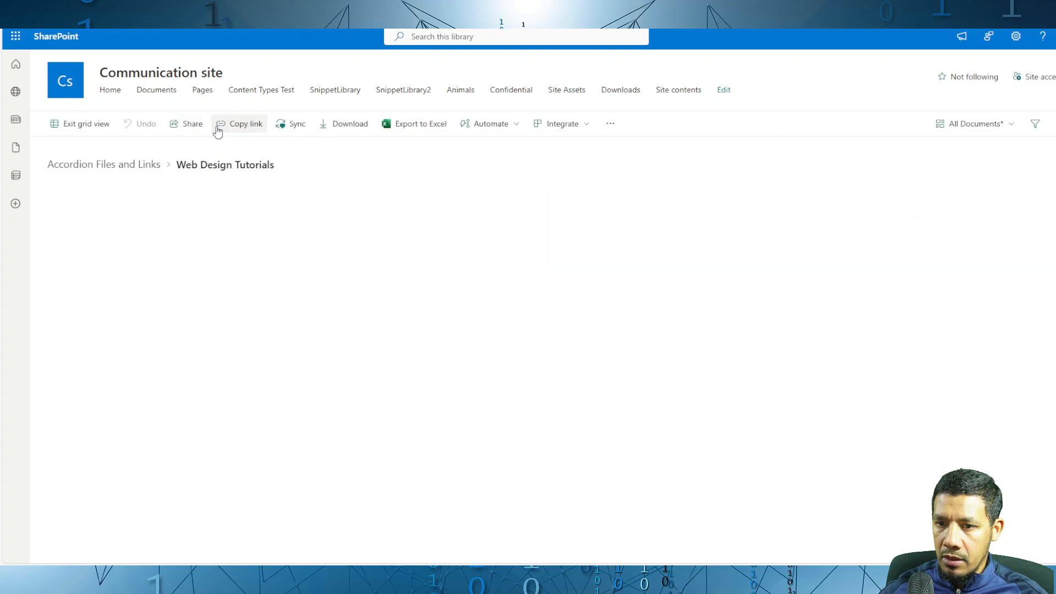
pyautogui.click(474, 238)
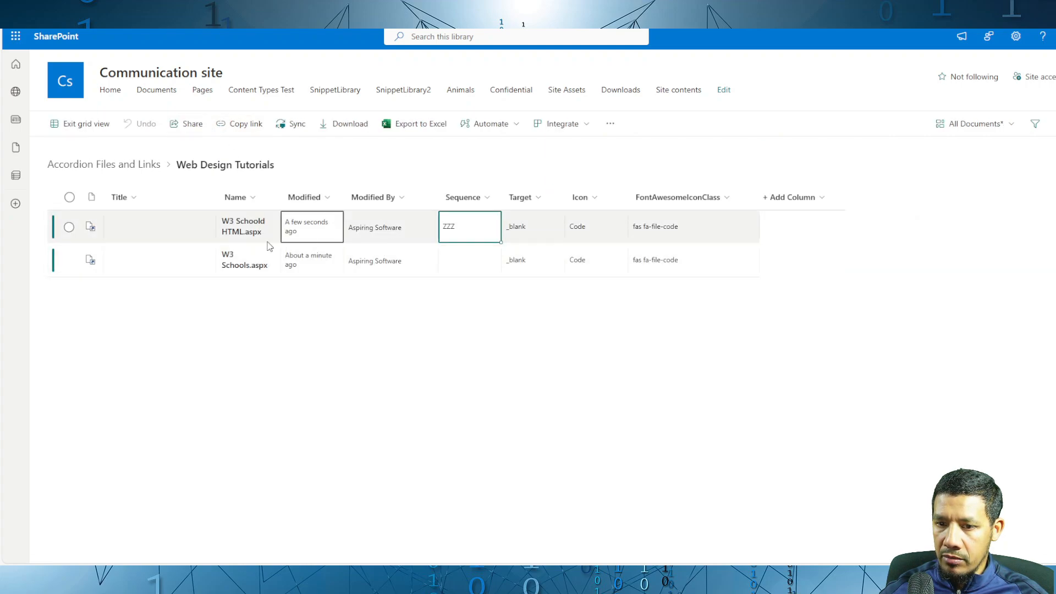
pyautogui.click(186, 255)
pyautogui.write('HTML')
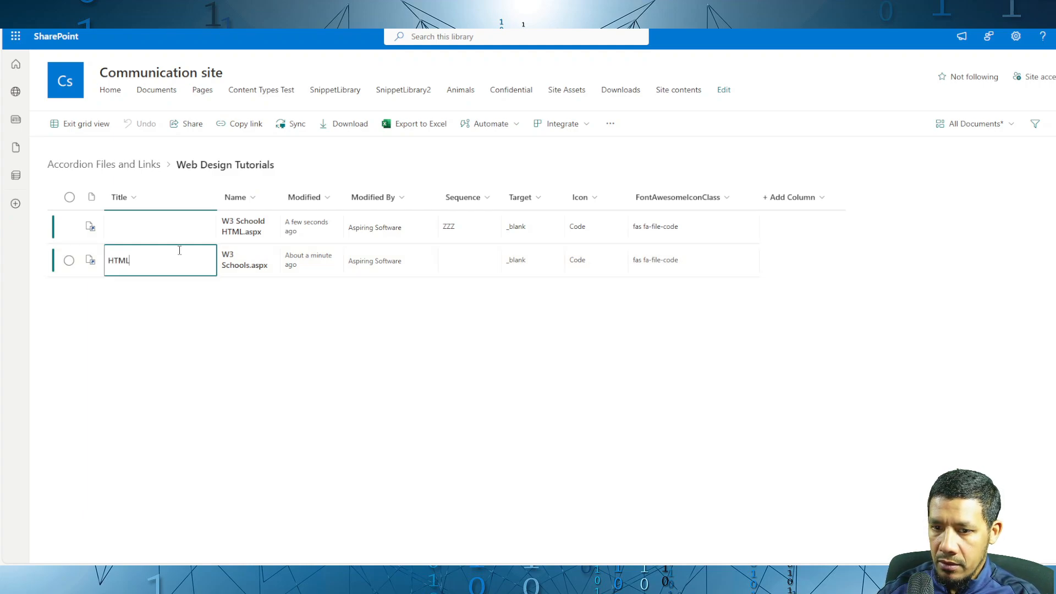
pyautogui.click(175, 237)
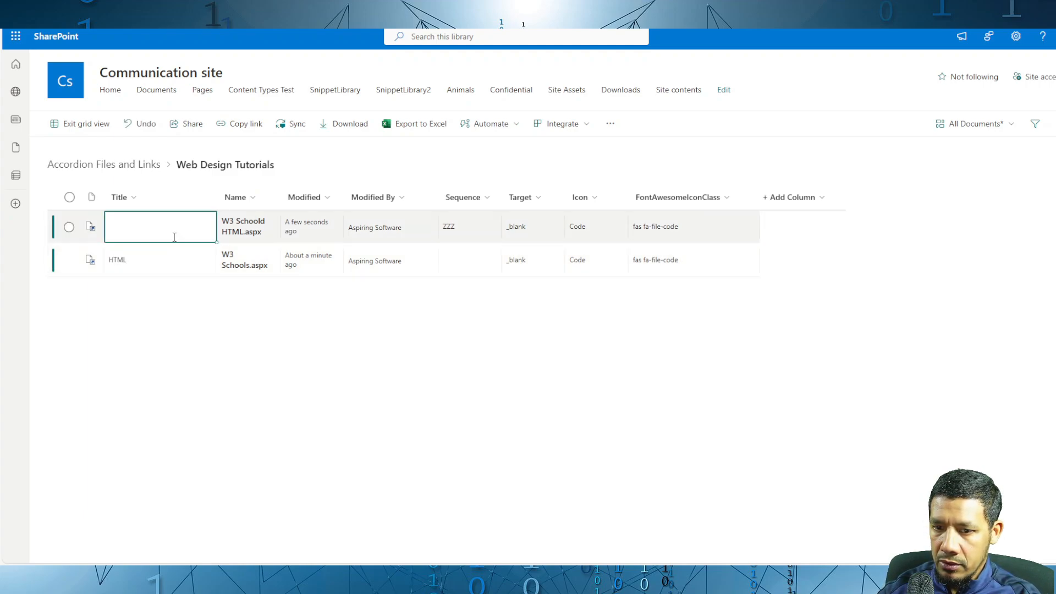
pyautogui.write('W3 SCHOOLS HOME')
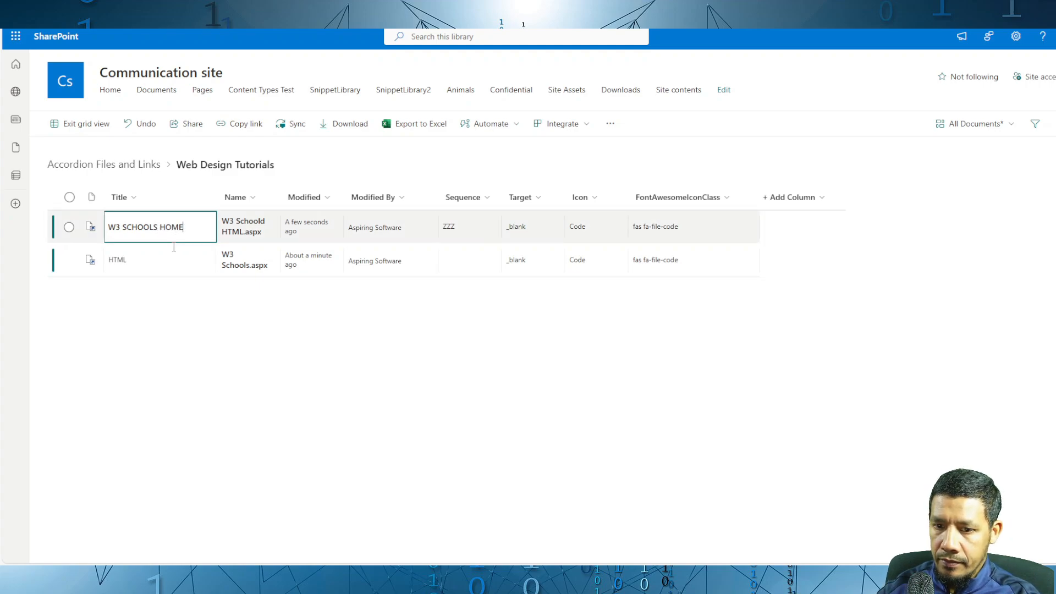
pyautogui.click(169, 260)
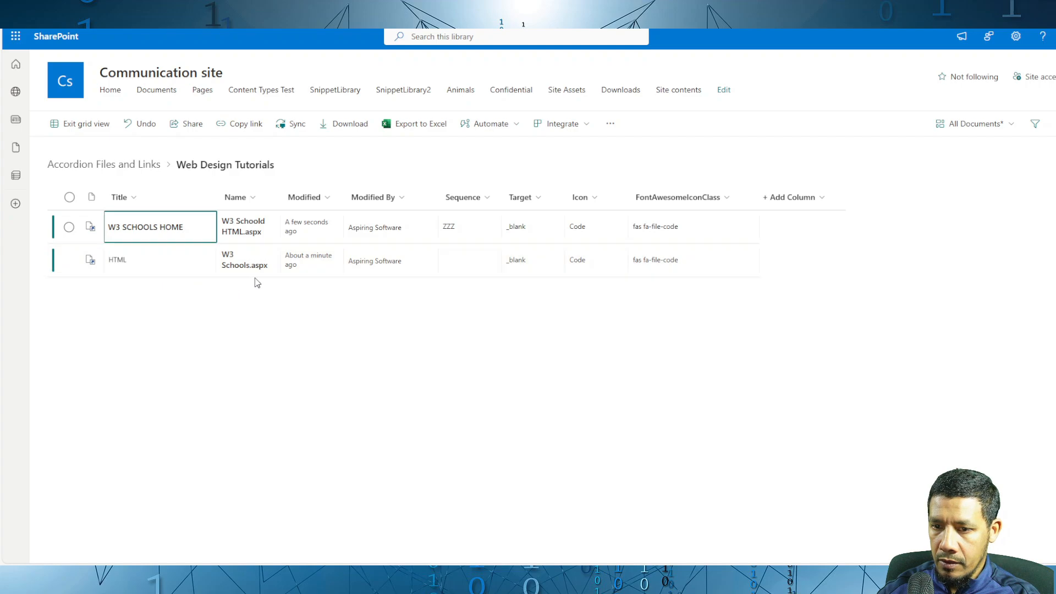
# Step: Set the Sequence of the W3 SCHOOLS HOME entry to a and of the HTML entry to b
pyautogui.click(479, 232)
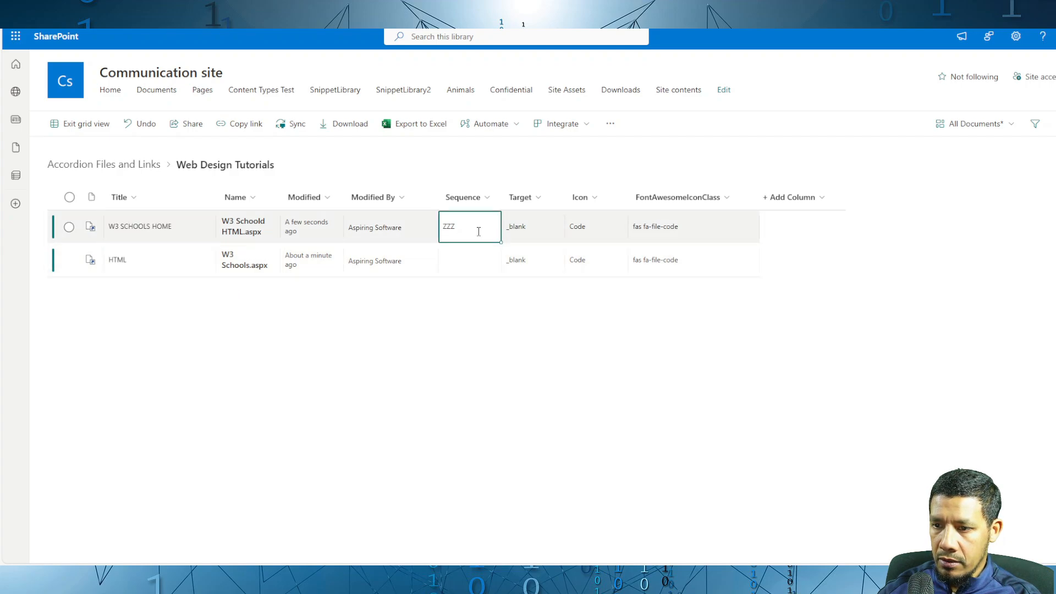
pyautogui.write('a')
pyautogui.click(472, 260)
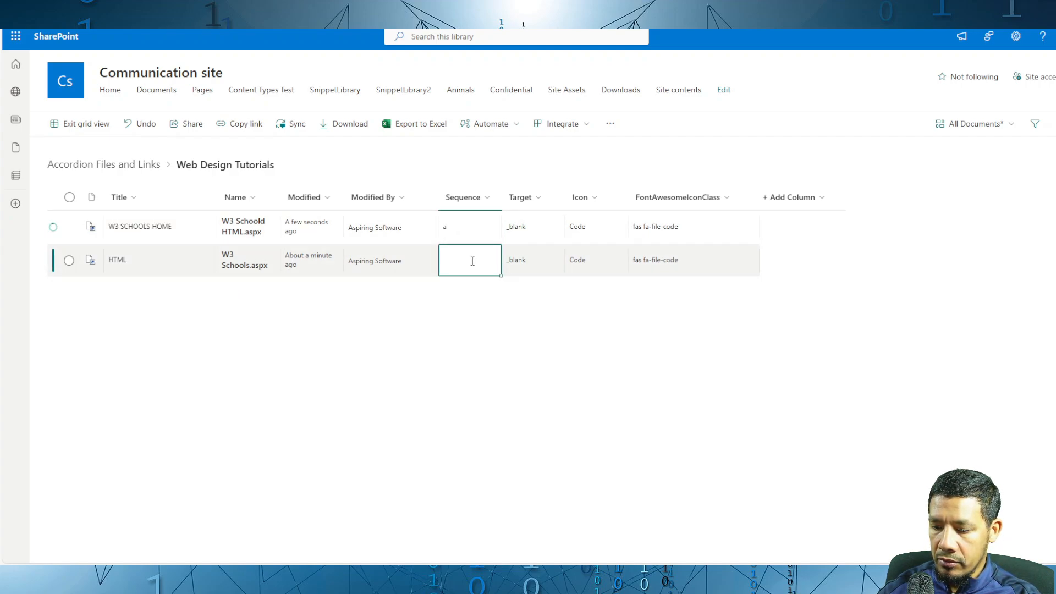
pyautogui.write('b')
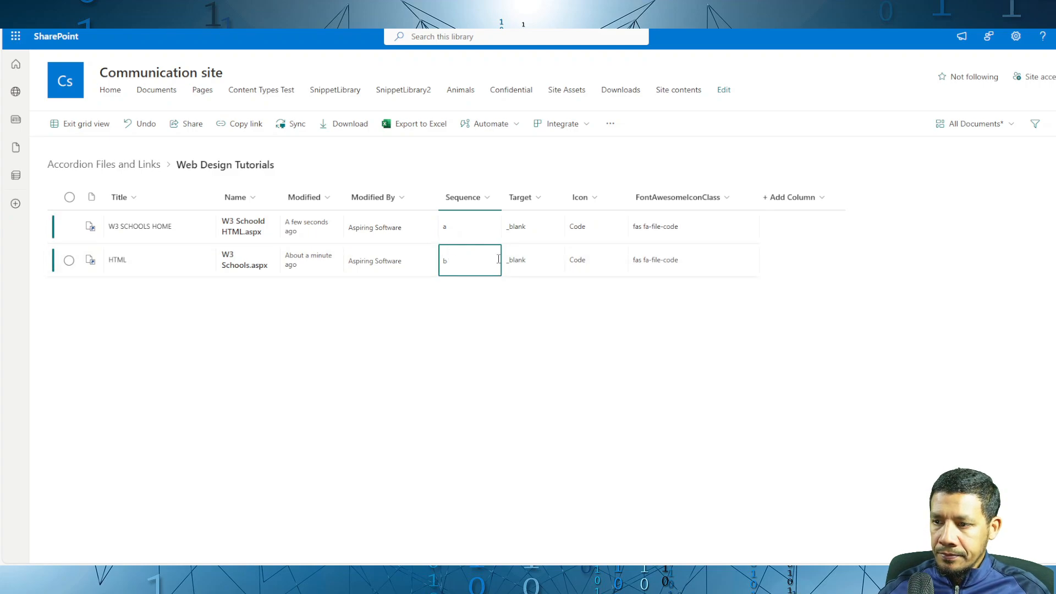
# Step: Set the Target of the W3 SCHOOLS HOME entry to _self
pyautogui.click(539, 239)
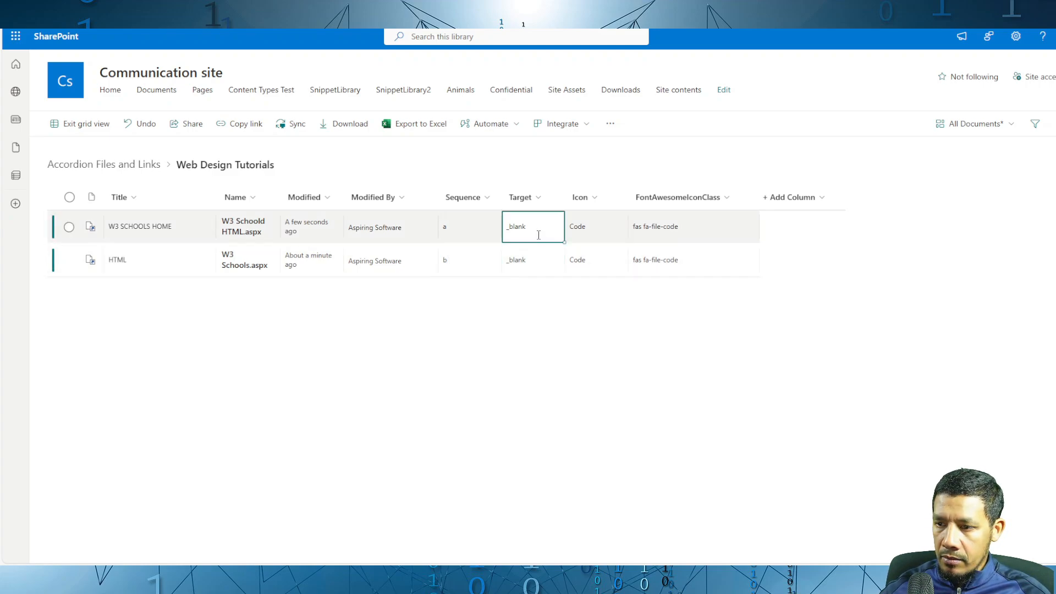
pyautogui.click(542, 237)
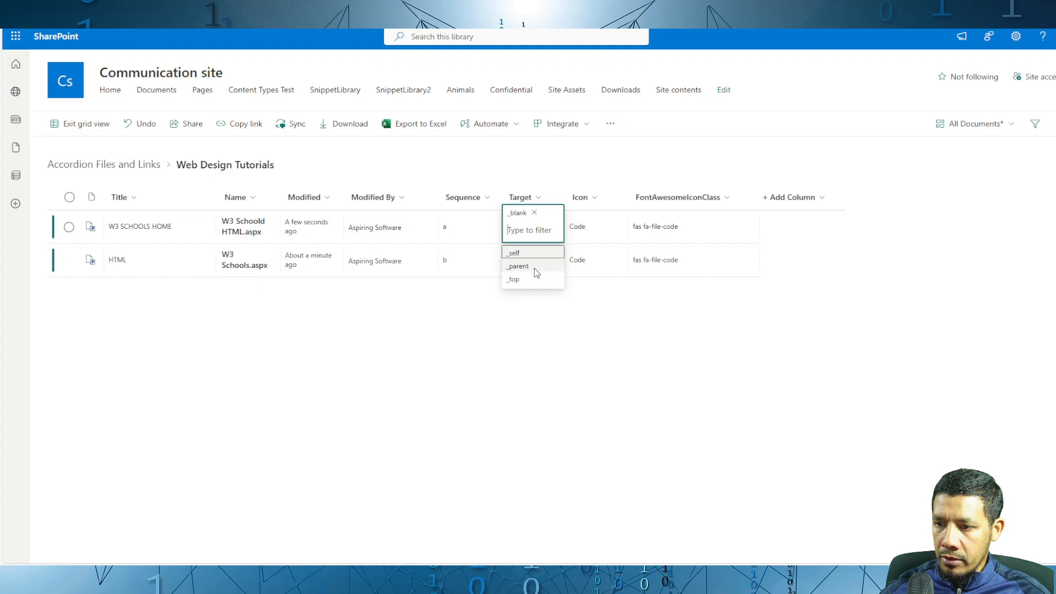
pyautogui.click(531, 254)
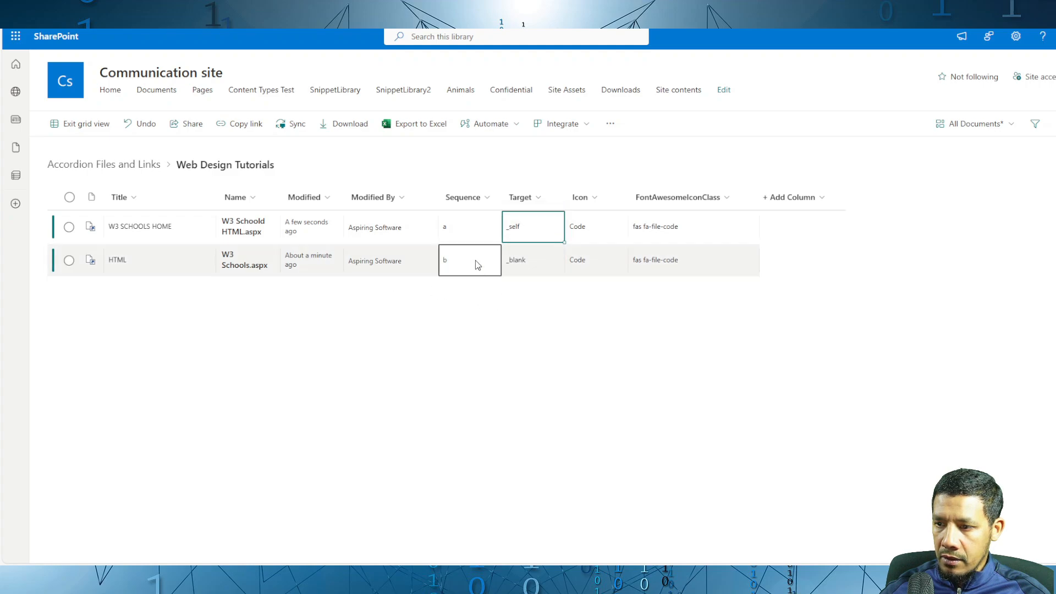
# Step: Look through the Icon choices for the W3 SCHOOLS HOME entry without picking one, and exit grid view
pyautogui.click(605, 230)
pyautogui.click(605, 229)
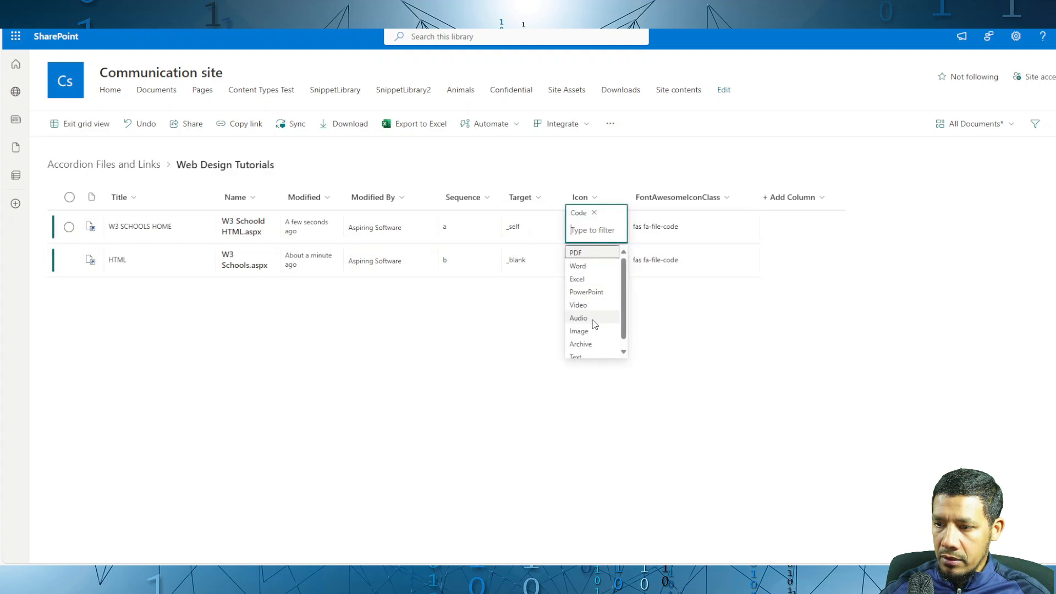
pyautogui.scroll(-1, 588, 327)
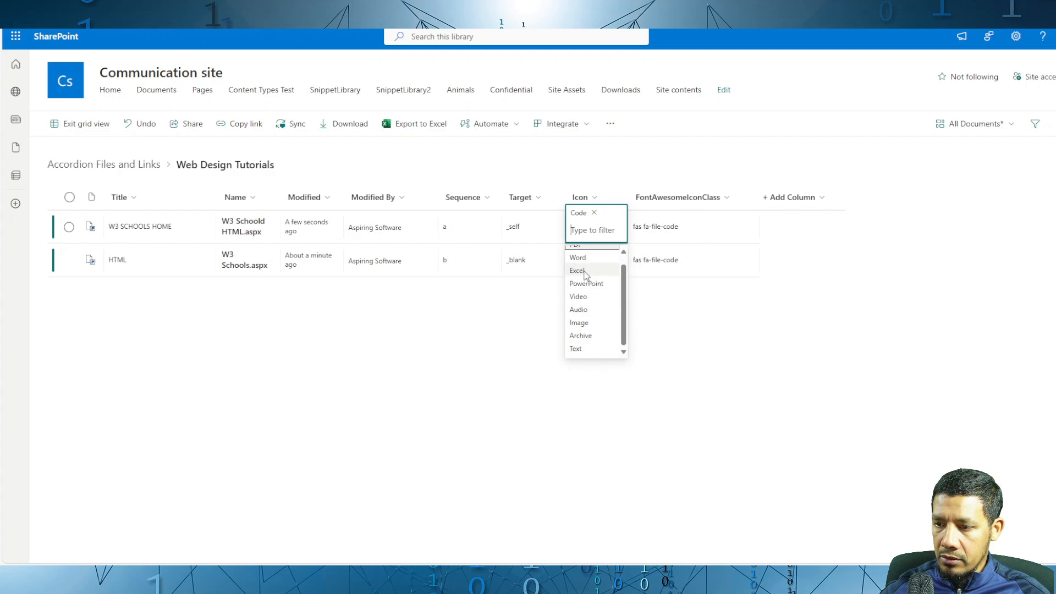
pyautogui.click(528, 308)
pyautogui.click(323, 267)
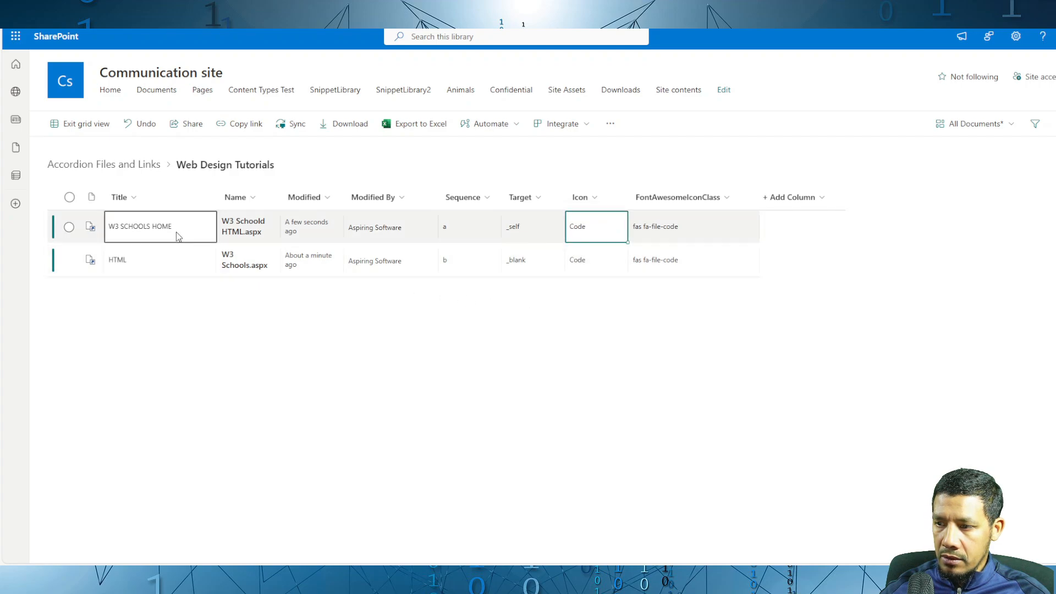
pyautogui.click(77, 127)
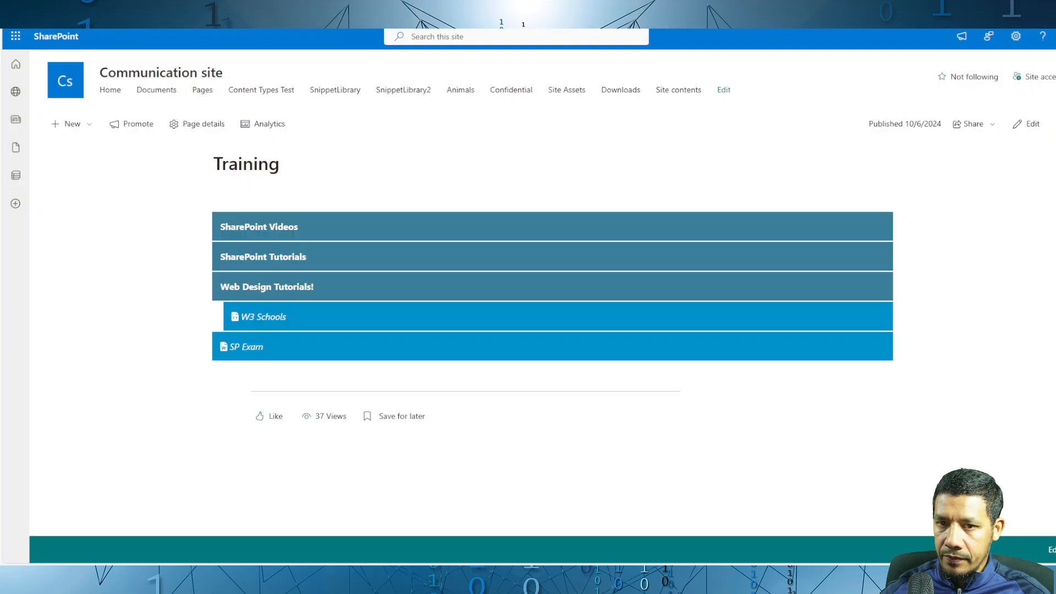
# Step: Reload the Training page, test the W3 SCHOOLS HOME and HTML links under Web Design Tutorials!, and collapse that section
pyautogui.press('F5')
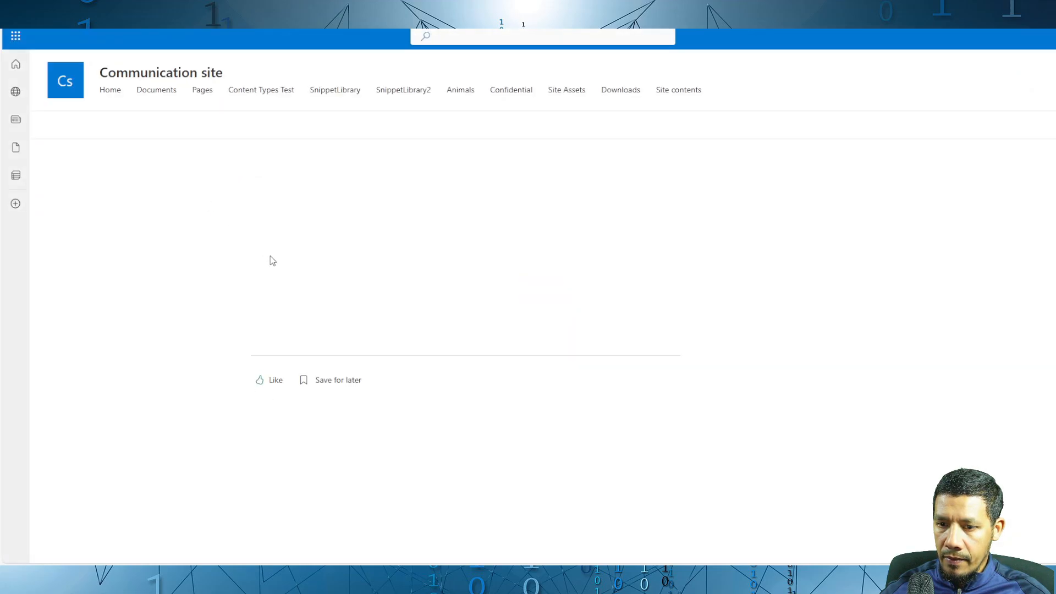
pyautogui.click(300, 287)
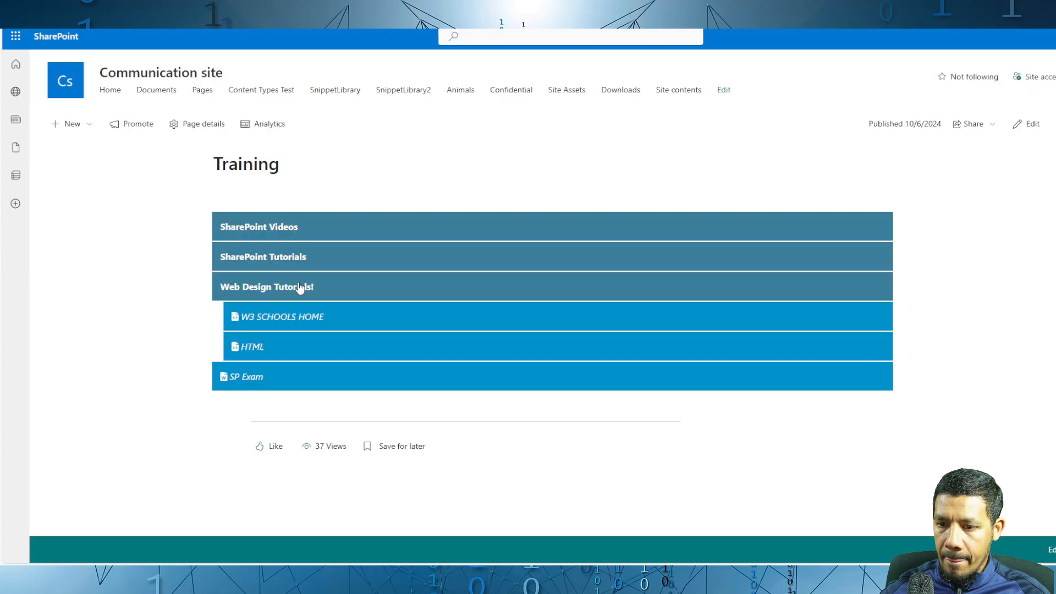
pyautogui.click(273, 315)
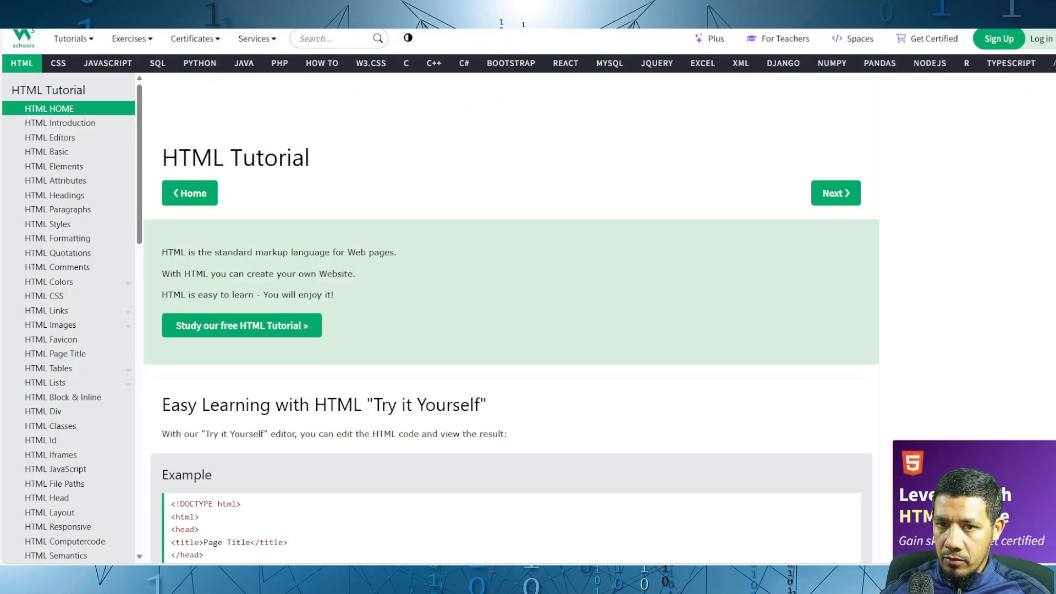
pyautogui.hotkey('alt', 'Left')
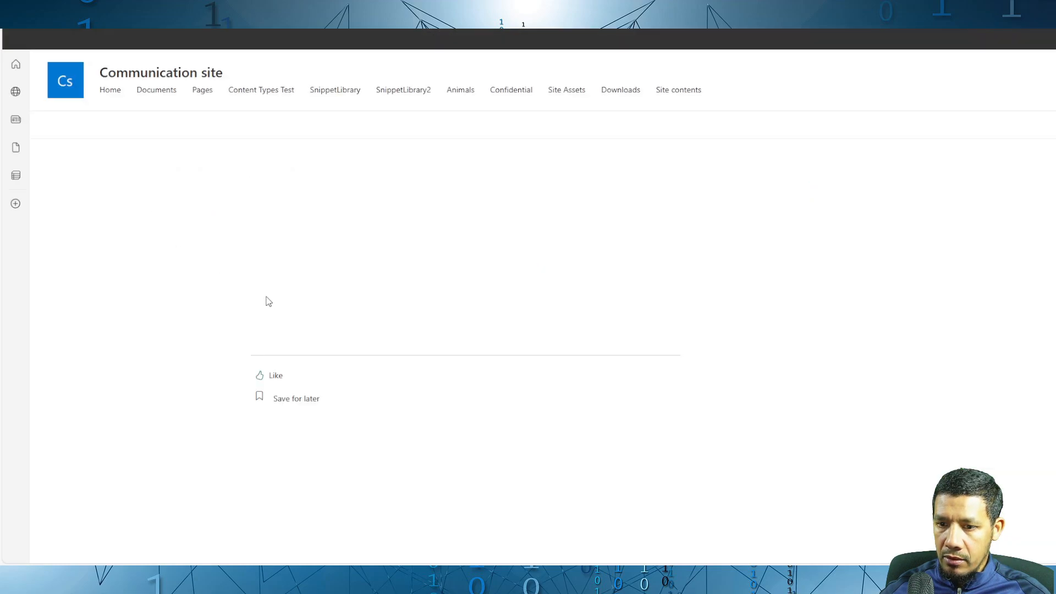
pyautogui.click(284, 285)
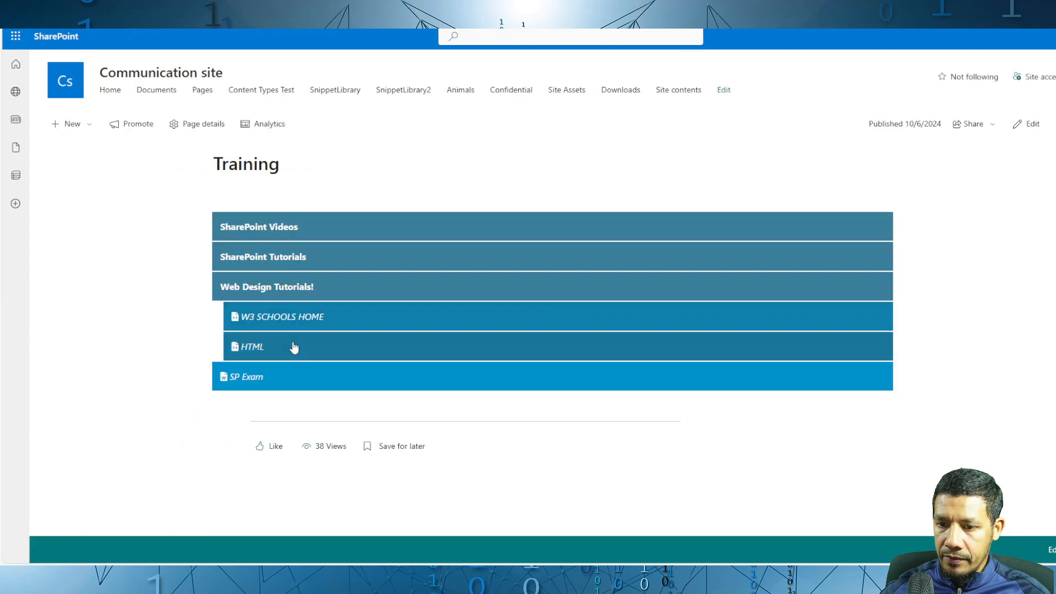
pyautogui.click(257, 347)
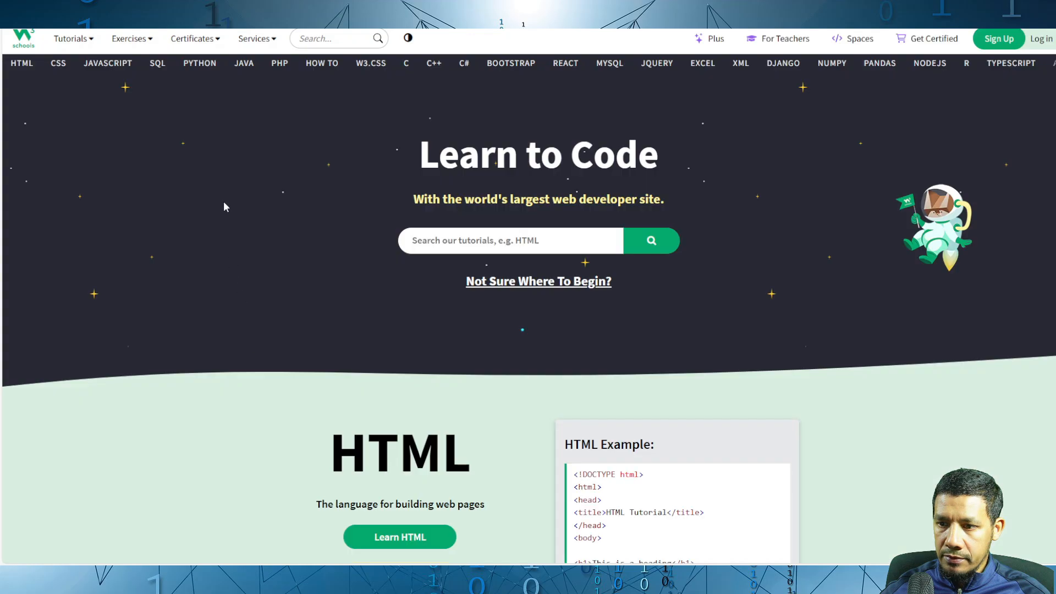
pyautogui.hotkey('ctrl', 'w')
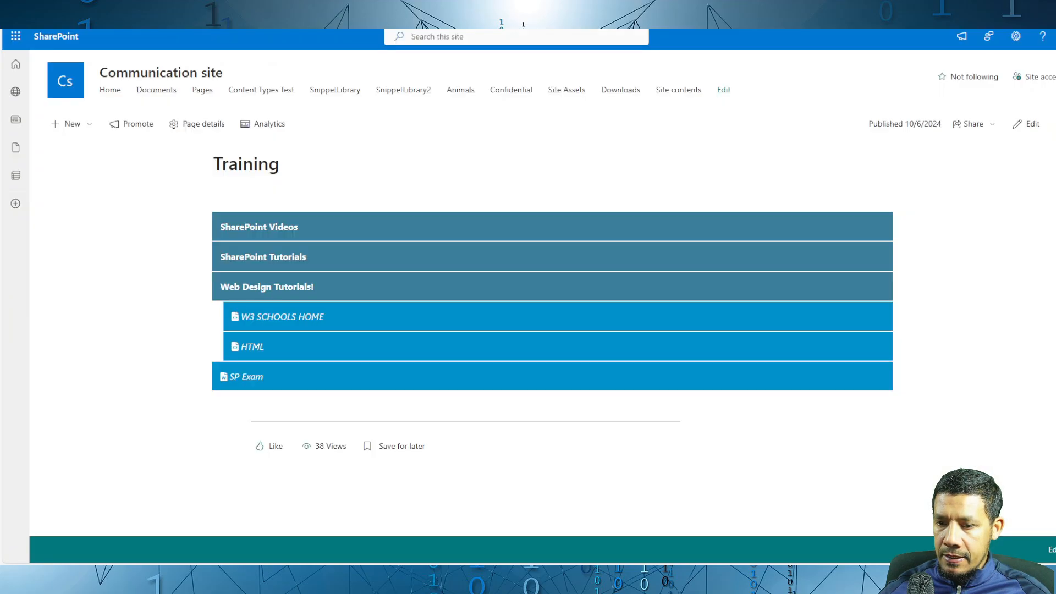
pyautogui.click(267, 286)
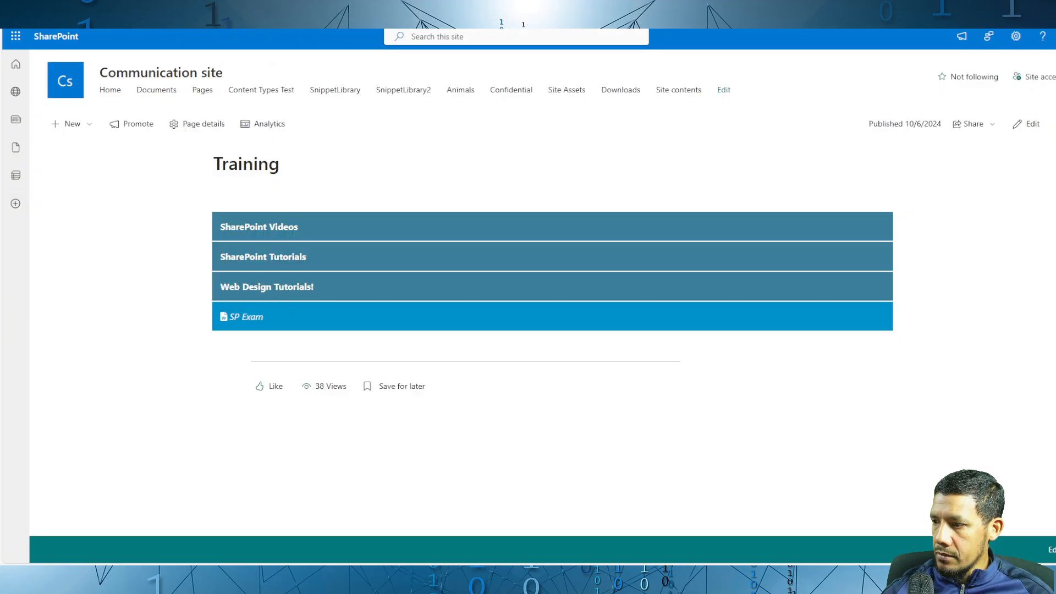